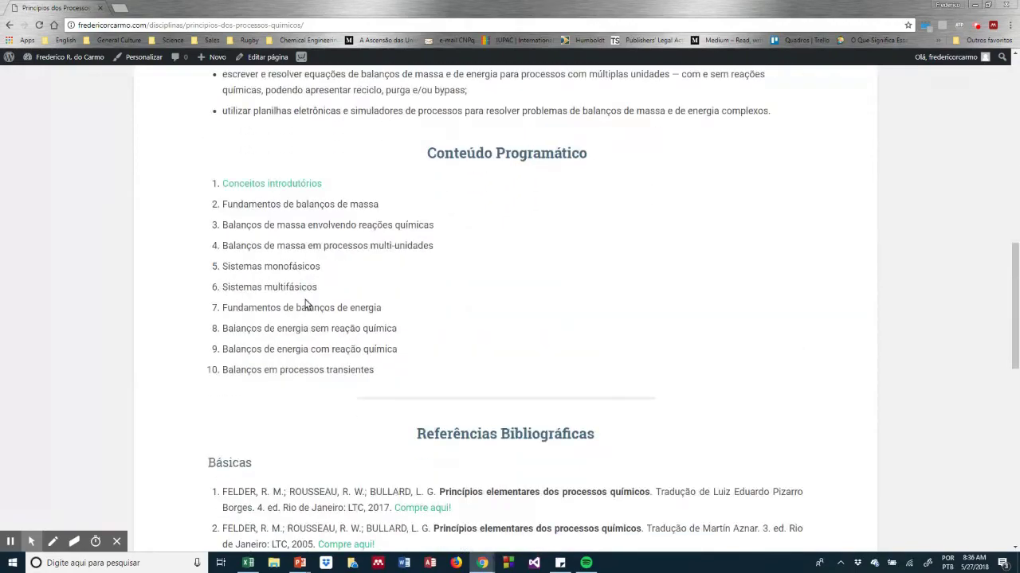
- Open the Unidade I exercise list PDF (PPQ-Unidade-I-1.pdf) from the course's Conceitos introdutórios page
{"action": "left_click", "coordinate": [286, 183]}
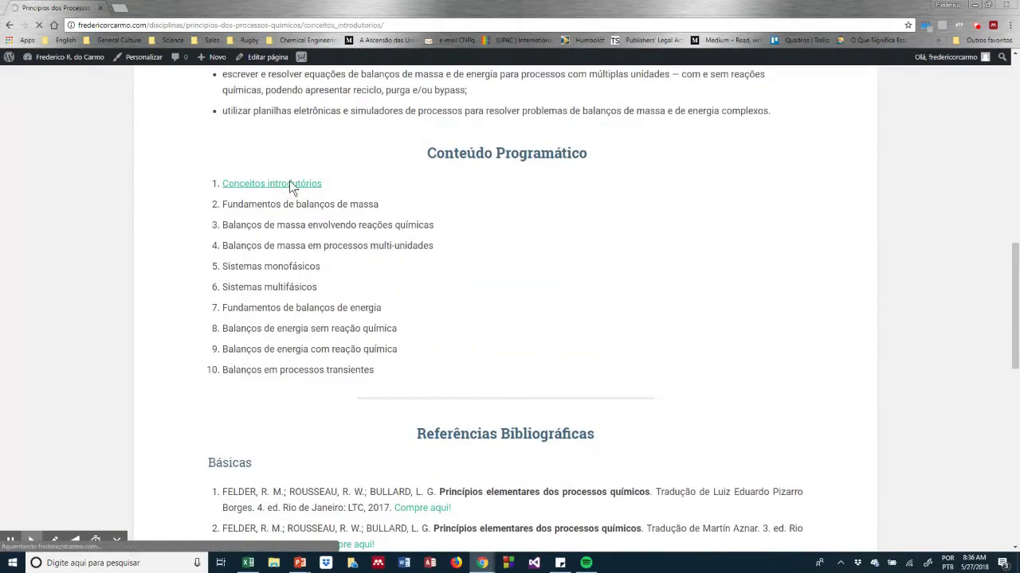
{"action": "scroll", "coordinate": [305, 259], "scroll_direction": "down", "scroll_amount": 8}
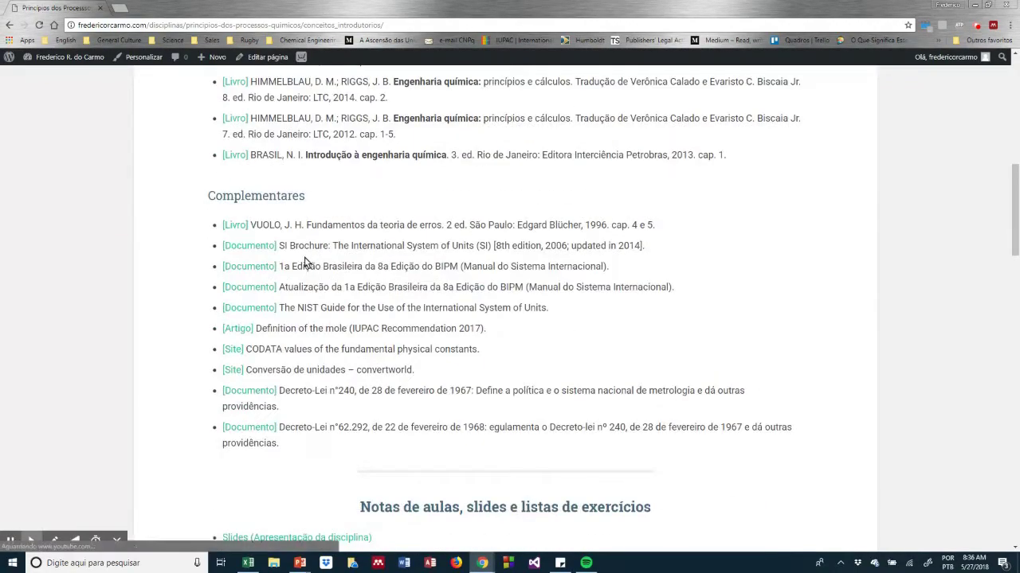
{"action": "scroll", "coordinate": [305, 260], "scroll_direction": "down", "scroll_amount": 4}
{"action": "left_click", "coordinate": [299, 237]}
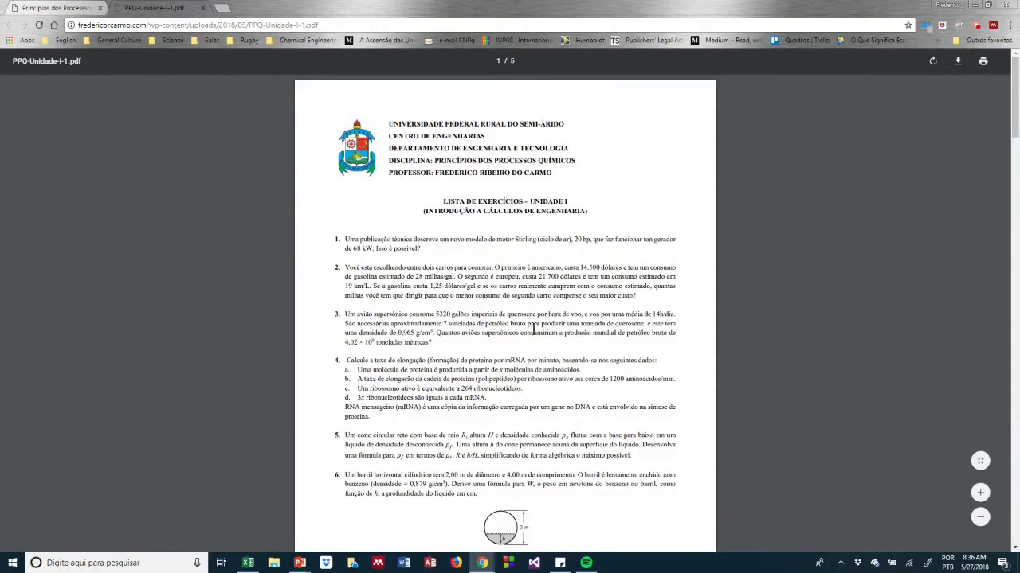
- Find exercise 13, about quality control in dye production, on page 3 of the exercise list
{"action": "left_click", "coordinate": [980, 493]}
{"action": "left_click", "coordinate": [979, 493]}
{"action": "left_click", "coordinate": [979, 493]}
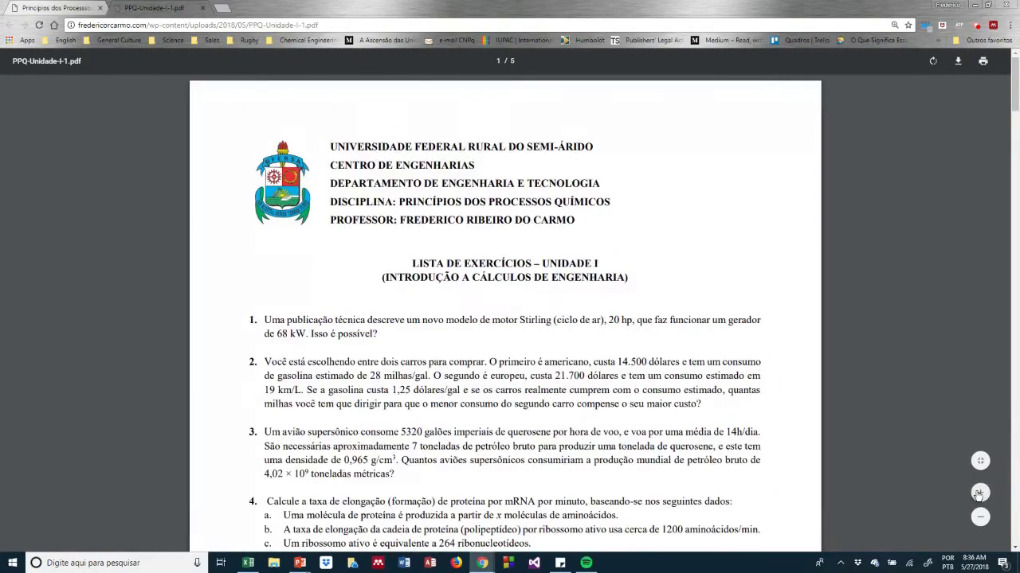
{"action": "scroll", "coordinate": [667, 355], "scroll_direction": "down", "scroll_amount": 15}
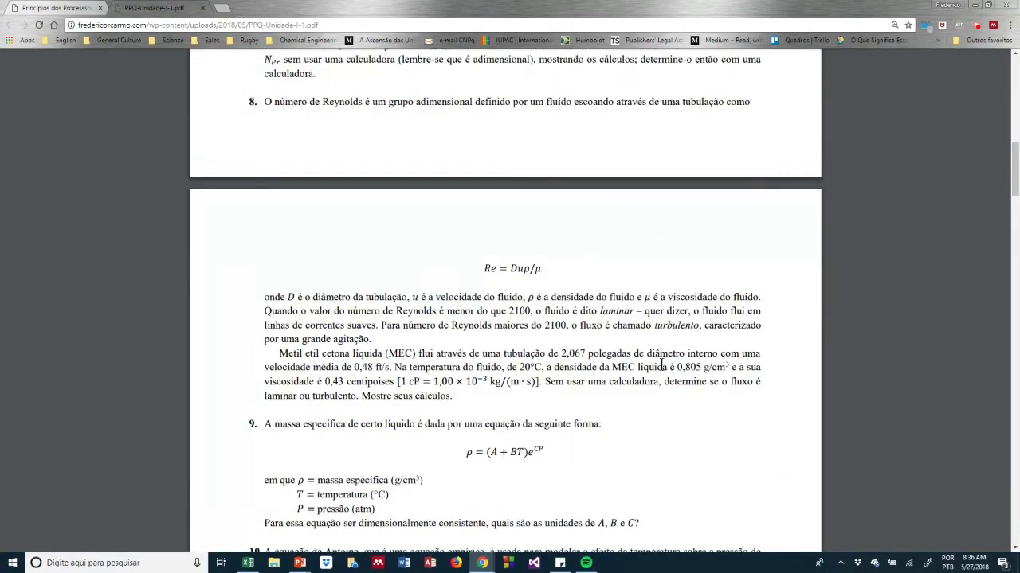
{"action": "scroll", "coordinate": [640, 349], "scroll_direction": "down", "scroll_amount": 10}
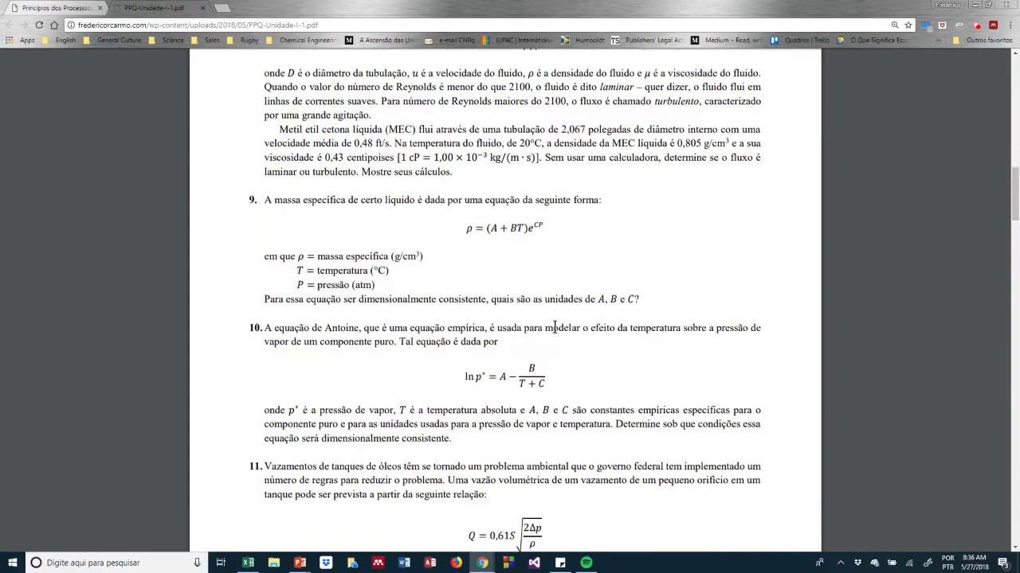
{"action": "scroll", "coordinate": [554, 327], "scroll_direction": "down", "scroll_amount": 6}
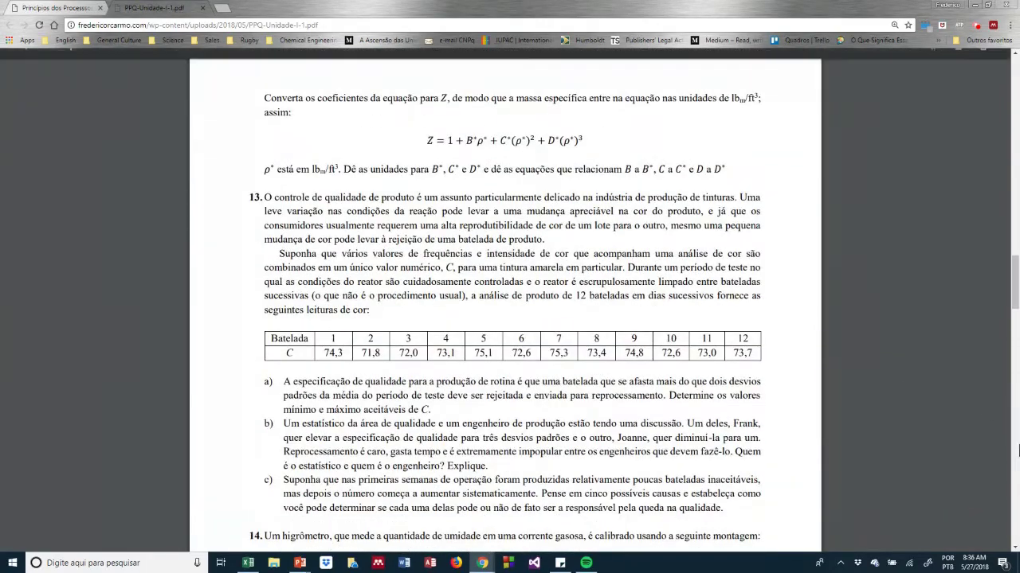
{"action": "left_click", "coordinate": [980, 492]}
{"action": "left_click", "coordinate": [980, 492]}
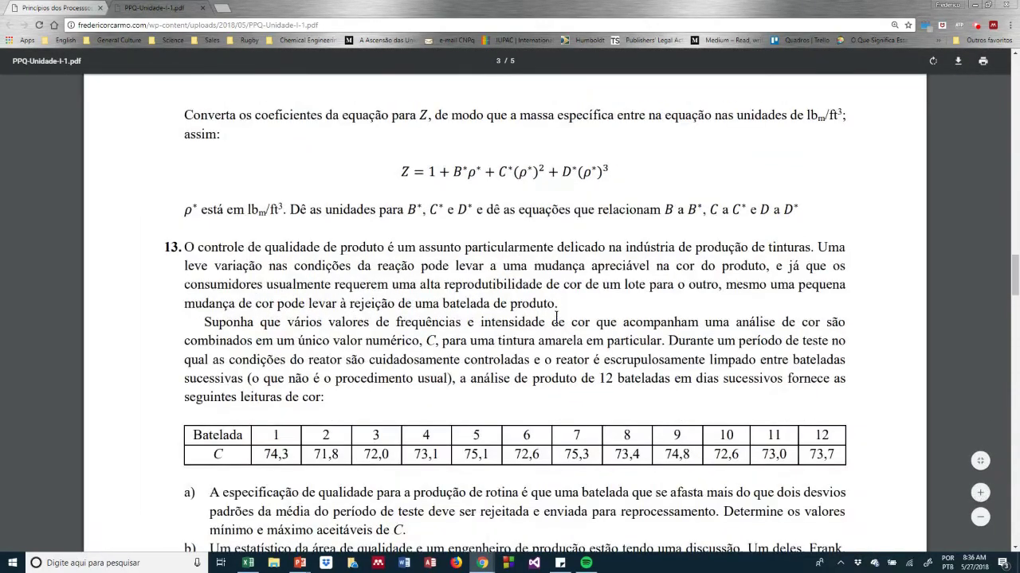
{"action": "scroll", "coordinate": [556, 317], "scroll_direction": "down", "scroll_amount": 1}
{"action": "scroll", "coordinate": [556, 317], "scroll_direction": "down", "scroll_amount": 1}
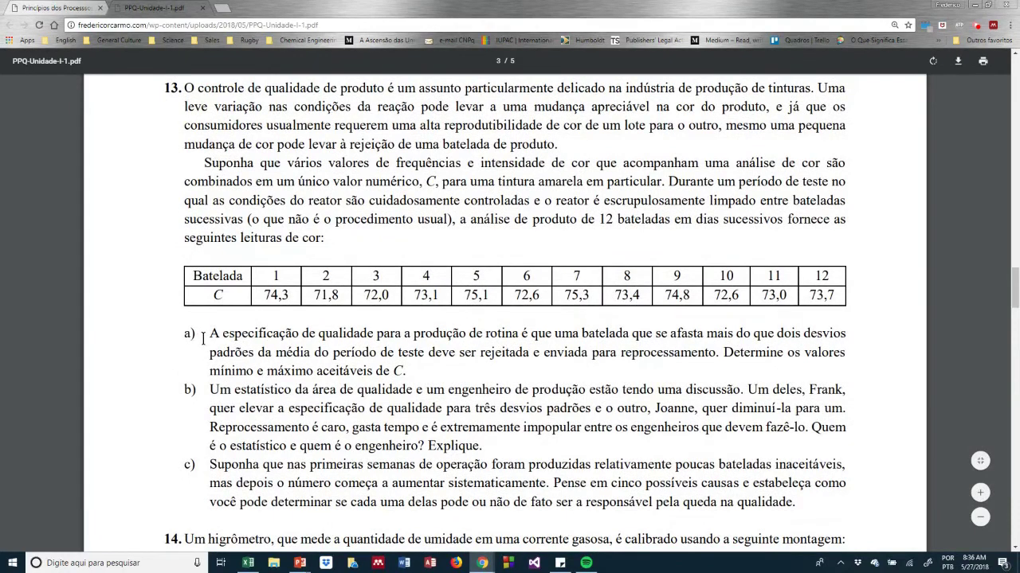
- Read exercise 13, highlighting its introductory text, the table of batch colour readings and the questions in items a to c
{"action": "left_click_drag", "start_coordinate": [210, 334], "coordinate": [409, 371]}
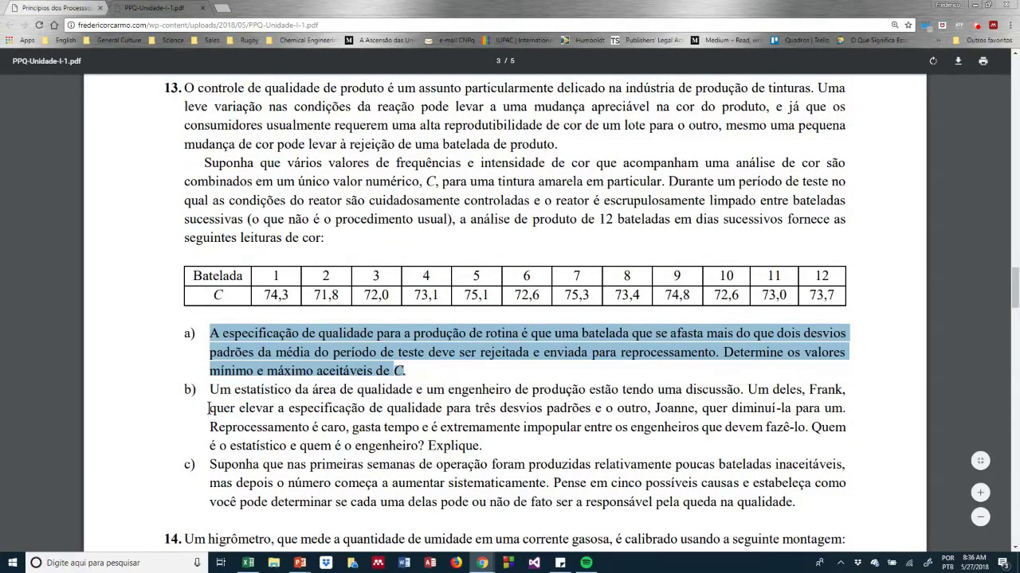
{"action": "left_click_drag", "start_coordinate": [206, 392], "coordinate": [802, 506]}
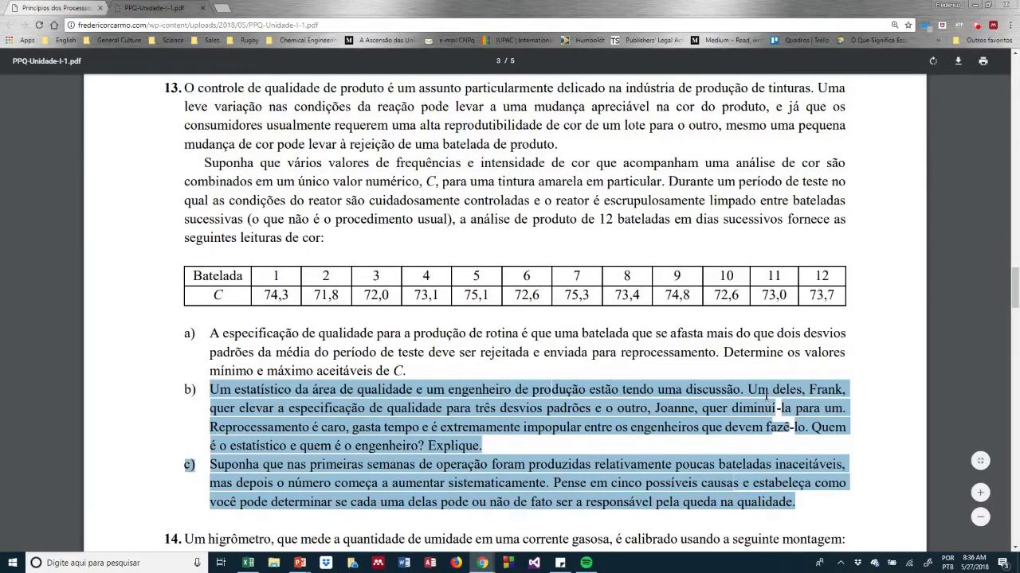
{"action": "scroll", "coordinate": [491, 357], "scroll_direction": "up", "scroll_amount": 2}
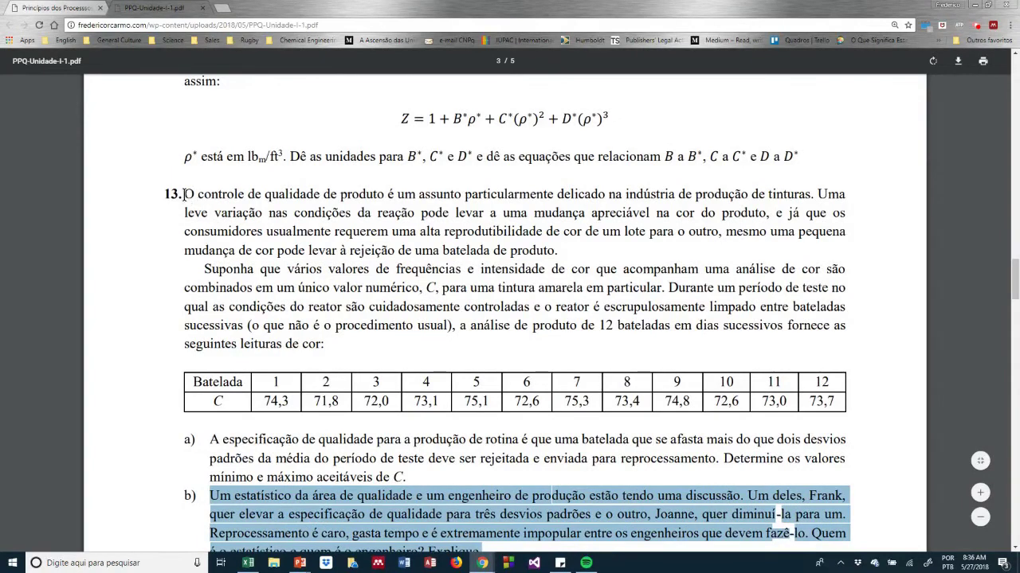
{"action": "left_click_drag", "start_coordinate": [184, 193], "coordinate": [560, 257]}
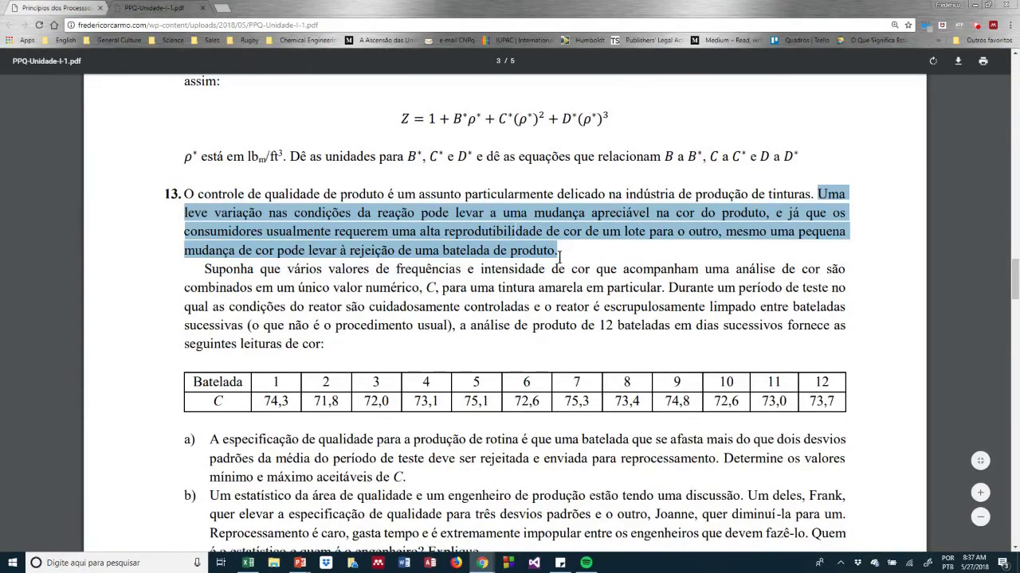
{"action": "left_click_drag", "start_coordinate": [206, 271], "coordinate": [832, 402]}
{"action": "left_click", "coordinate": [185, 410]}
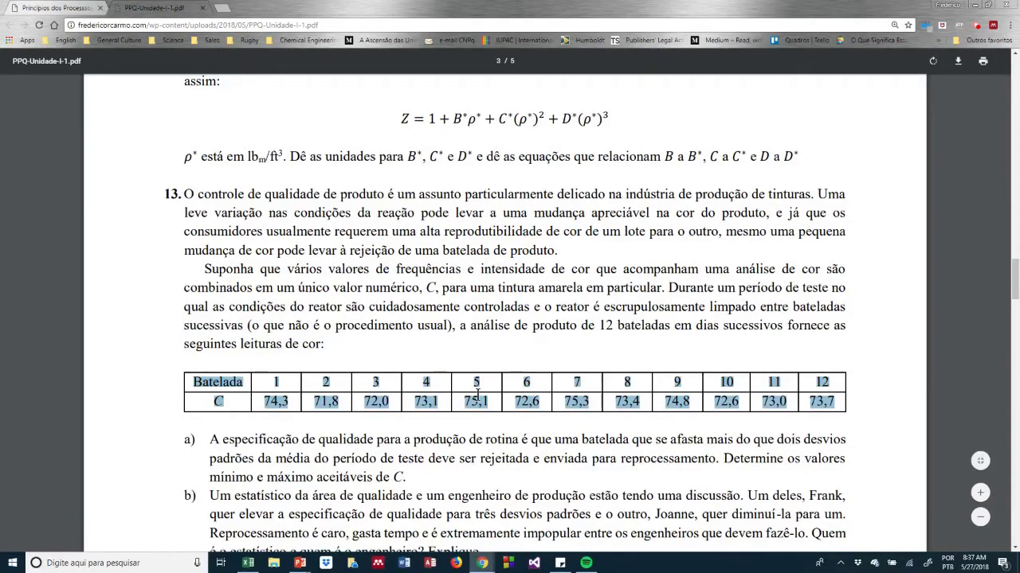
{"action": "scroll", "coordinate": [387, 335], "scroll_direction": "down", "scroll_amount": 3}
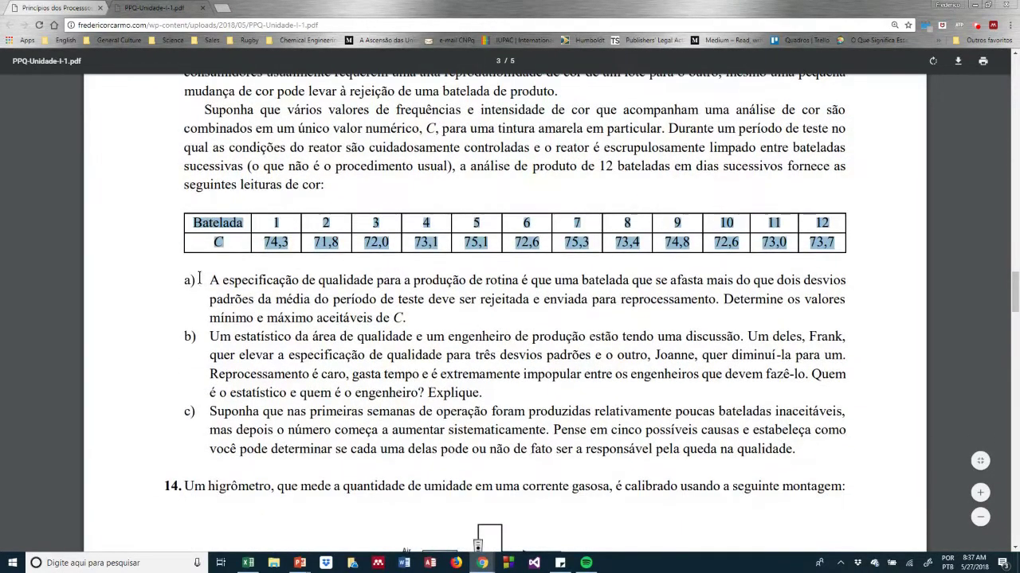
{"action": "left_click_drag", "start_coordinate": [207, 280], "coordinate": [589, 338]}
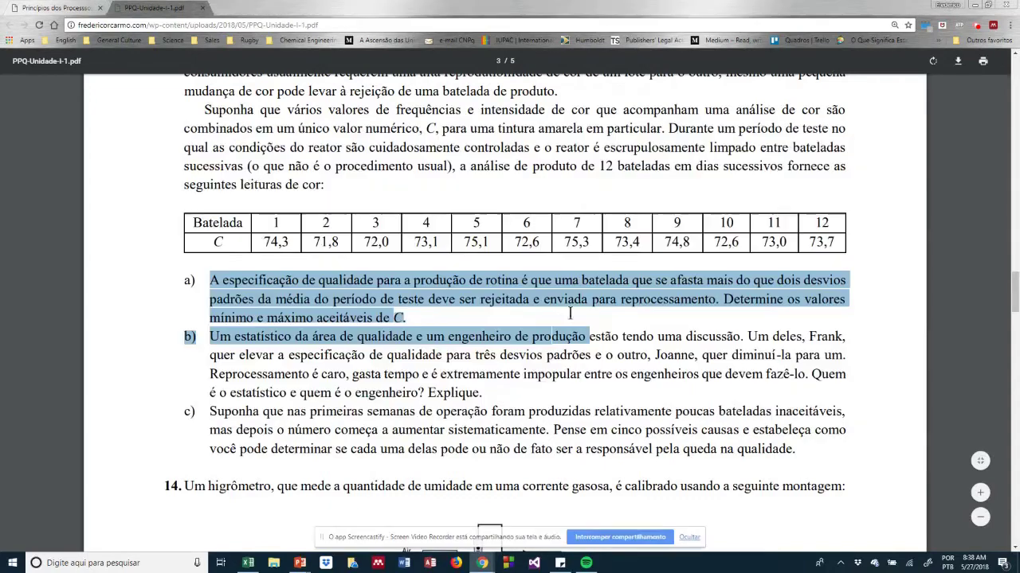
- Switch to the Resolucao_questao13_lista.xlsm workbook in Excel and go through the result cells B6 and C11 to be calculated
{"action": "key", "text": "alt+Tab"}
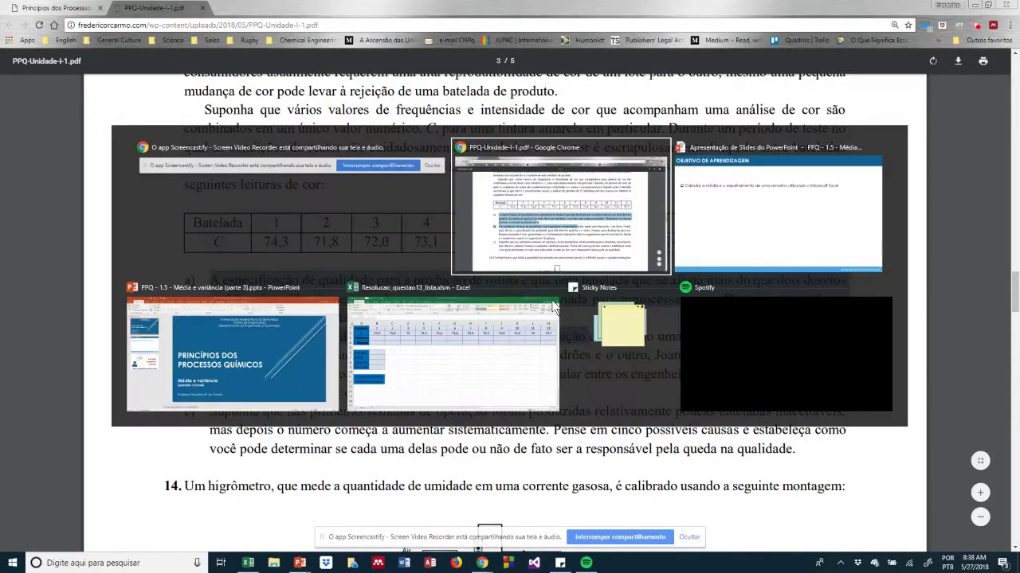
{"action": "key", "text": "alt+Tab"}
{"action": "key", "text": "alt+Tab"}
{"action": "key", "text": "alt+Tab"}
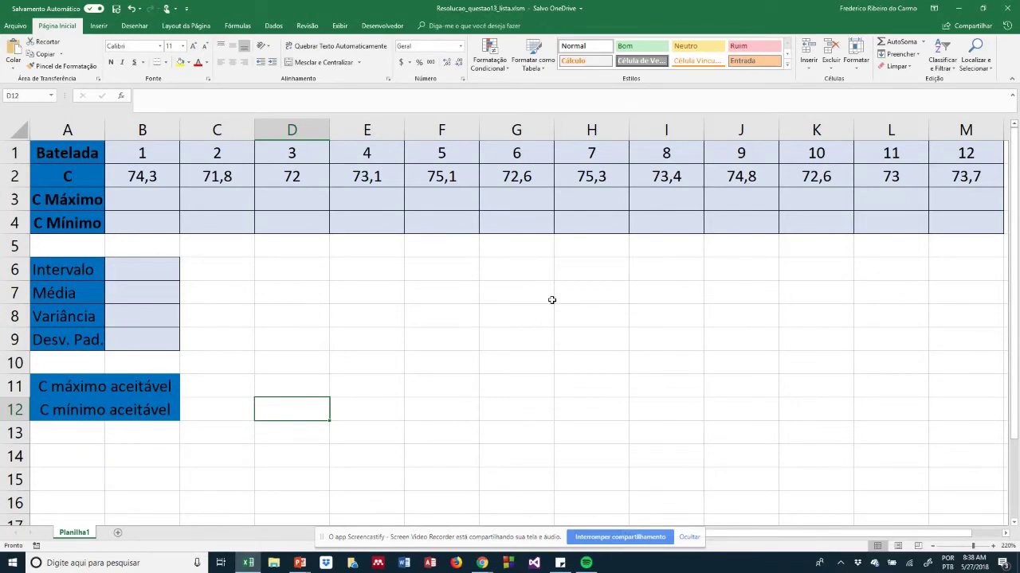
{"action": "left_click", "coordinate": [136, 275]}
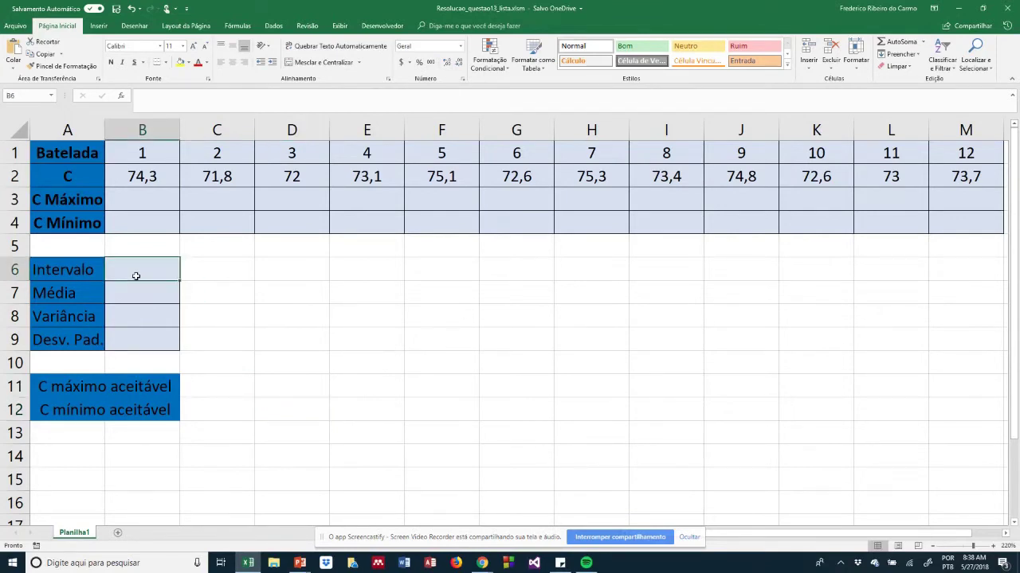
{"action": "left_click", "coordinate": [209, 390]}
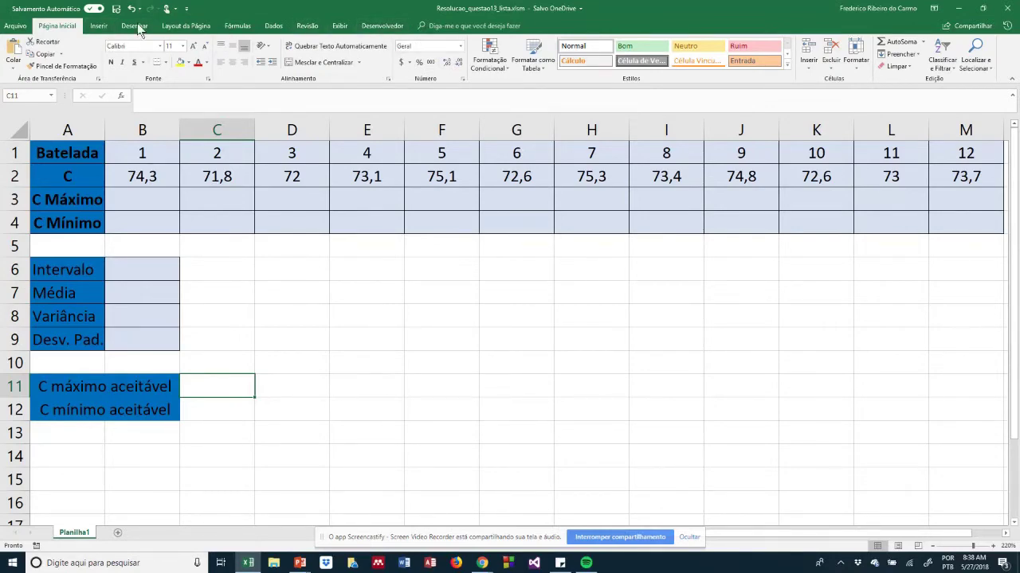
- Insert a new equation object on the sheet and add a bar accent structure for the symbol X
{"action": "left_click", "coordinate": [102, 27]}
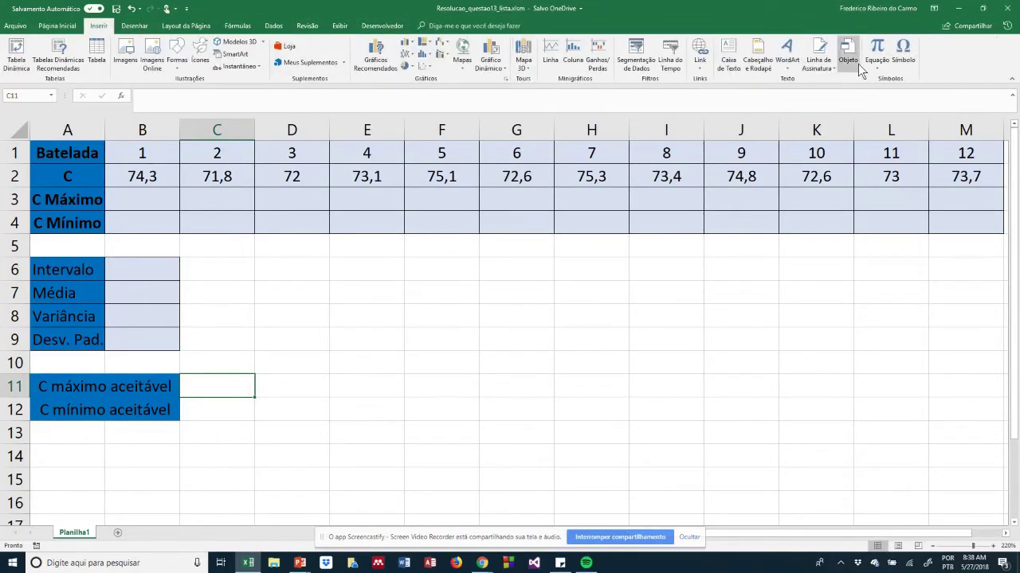
{"action": "left_click", "coordinate": [876, 51]}
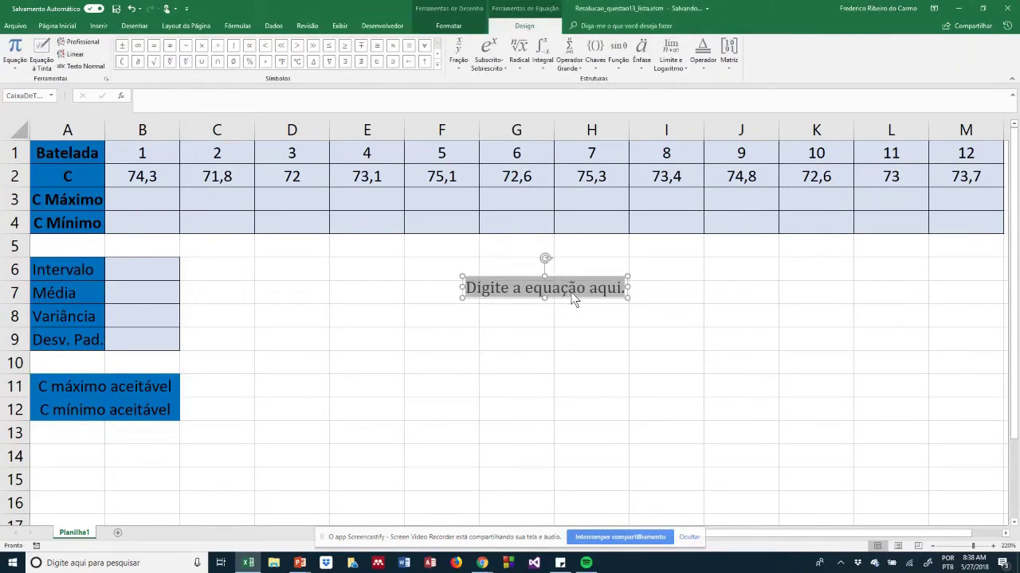
{"action": "type", "text": "X"}
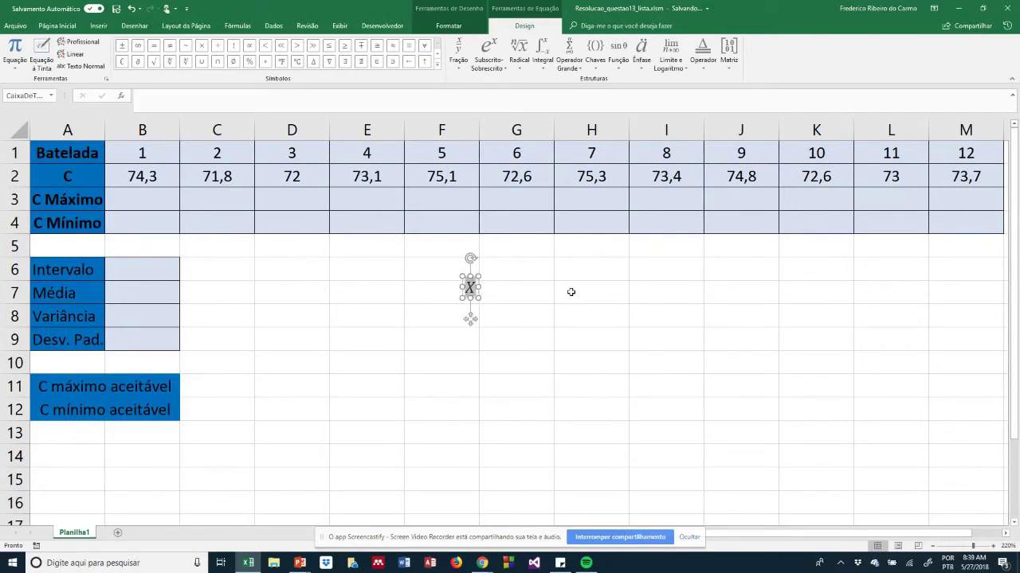
{"action": "left_click", "coordinate": [642, 56]}
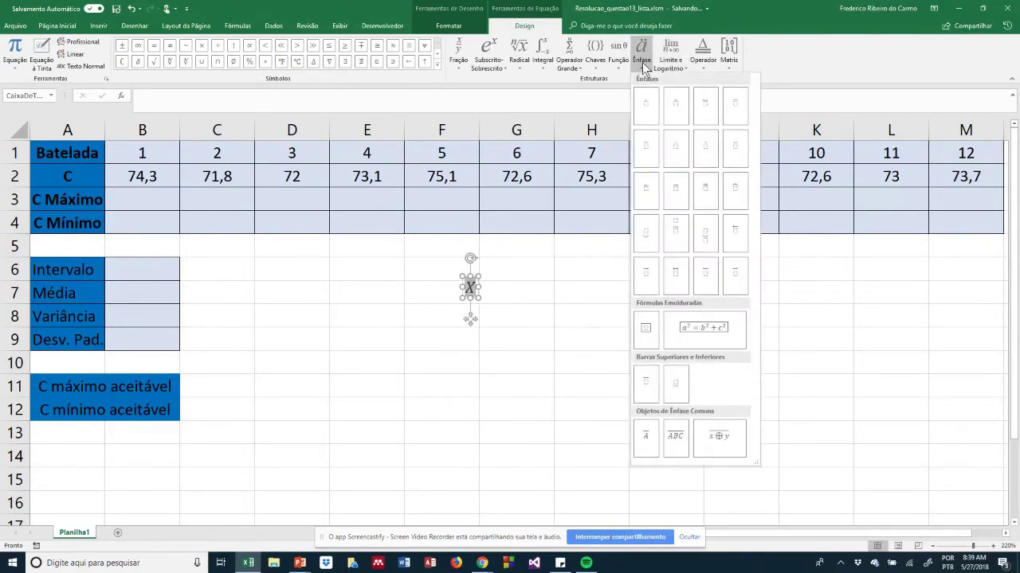
{"action": "left_click", "coordinate": [684, 197]}
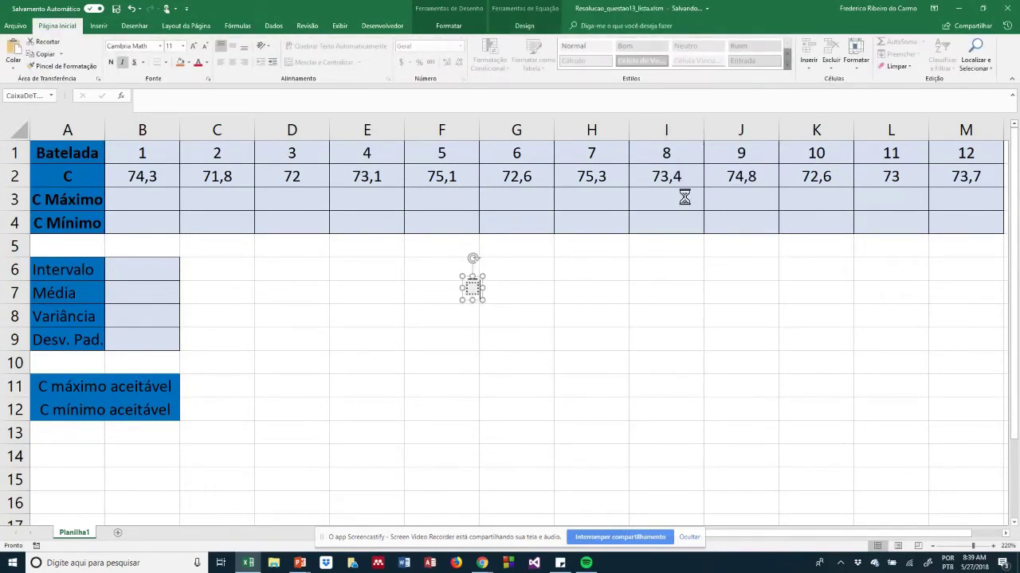
{"action": "type", "text": "X"}
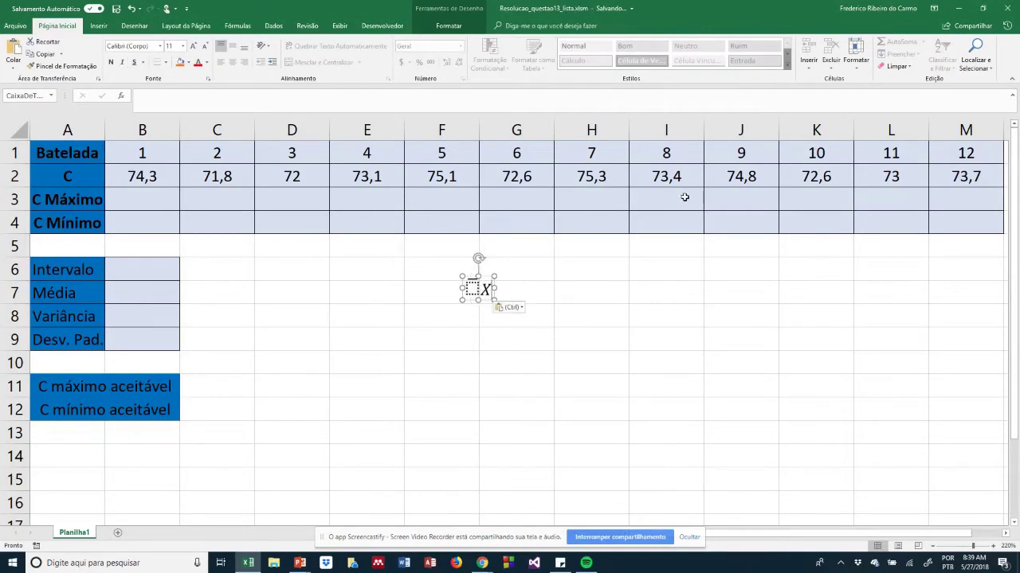
{"action": "key", "text": "ctrl+z"}
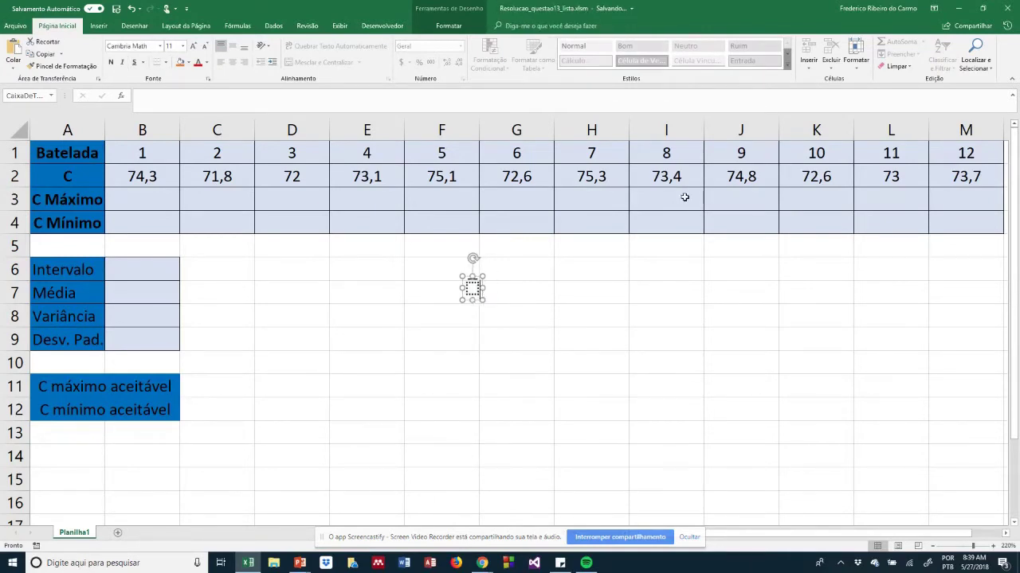
{"action": "type", "text": "X"}
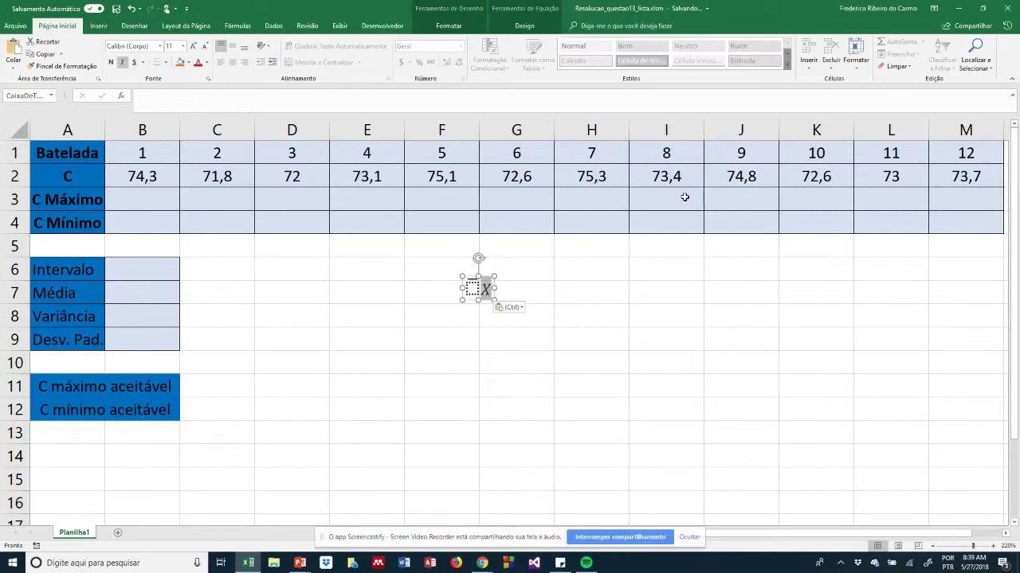
{"action": "key", "text": "ctrl+z"}
- Place X under the bar and complete the equation as X̄ + 2s_x
{"action": "type", "text": "X"}
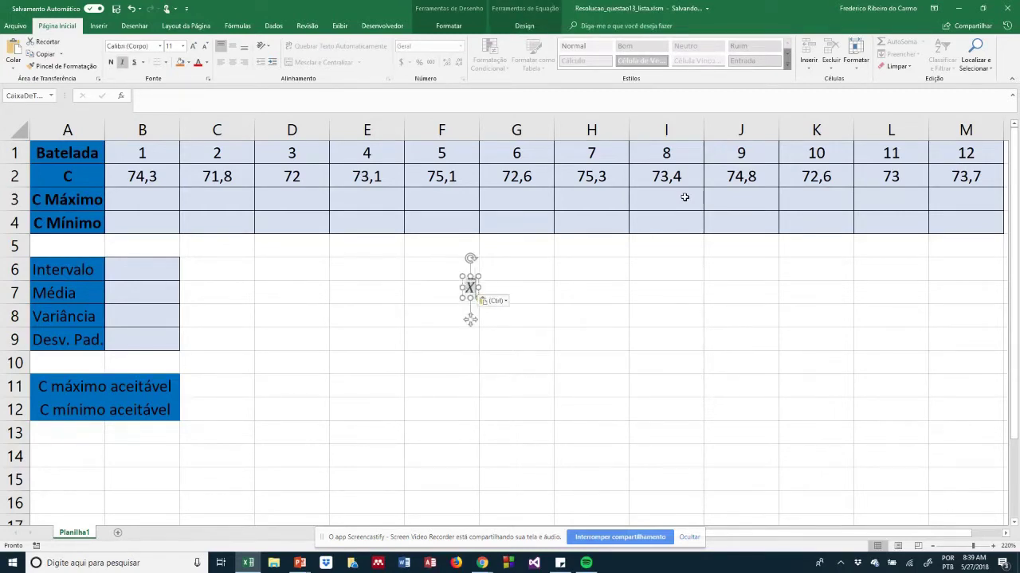
{"action": "type", "text": "+2"}
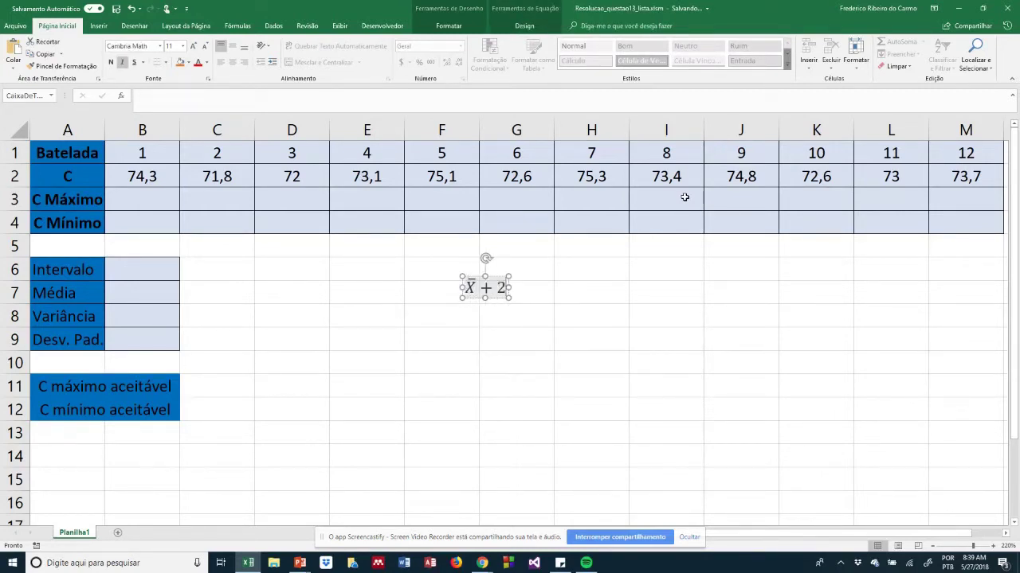
{"action": "type", "text": "s_x"}
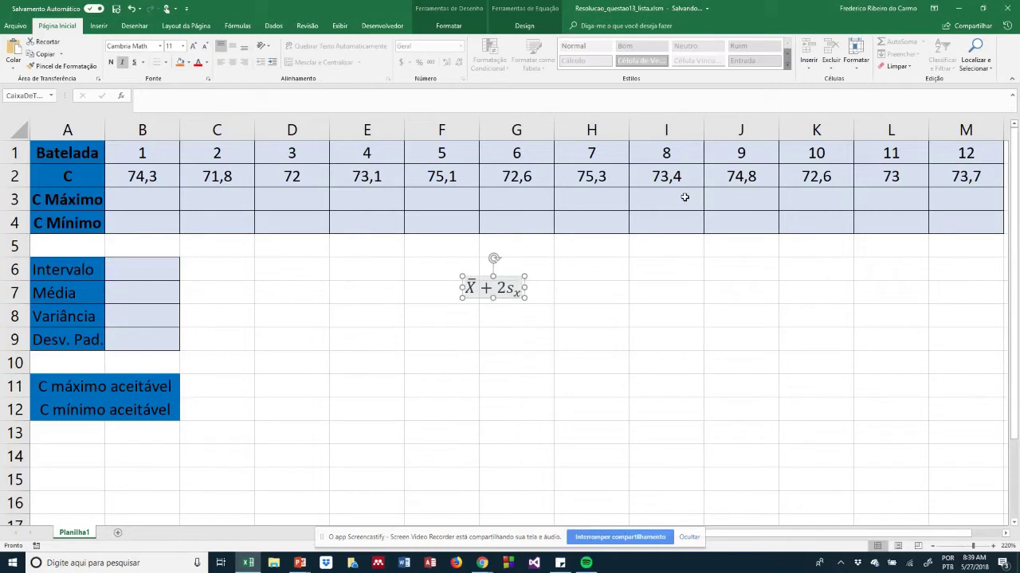
- Change the equation's subscript to a capital X and move the equation to cell E11, in the C máximo aceitável row
{"action": "double_click", "coordinate": [520, 295]}
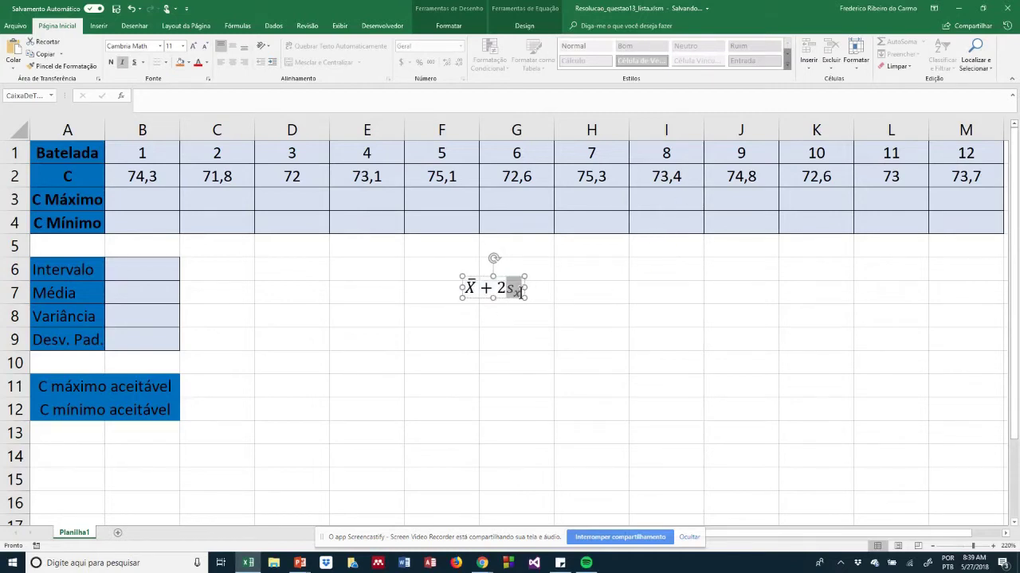
{"action": "left_click", "coordinate": [523, 292]}
{"action": "key", "text": "Left"}
{"action": "key", "text": "Right"}
{"action": "key", "text": "Left"}
{"action": "key", "text": "shift+Left"}
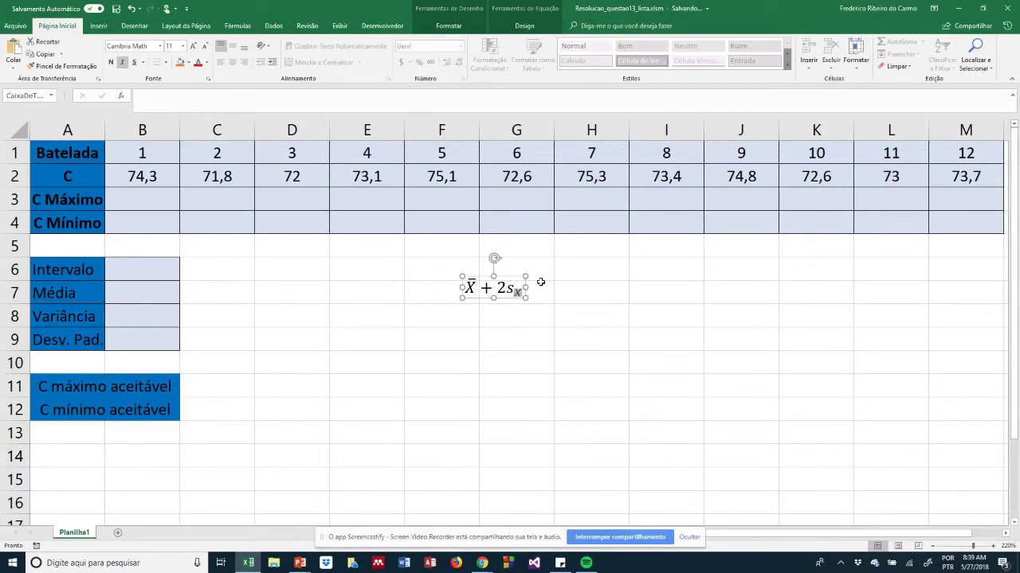
{"action": "mouse_move", "coordinate": [489, 297]}
{"action": "left_mouse_down"}
{"action": "mouse_move", "coordinate": [218, 396]}
{"action": "mouse_move", "coordinate": [356, 396]}
{"action": "left_mouse_up"}
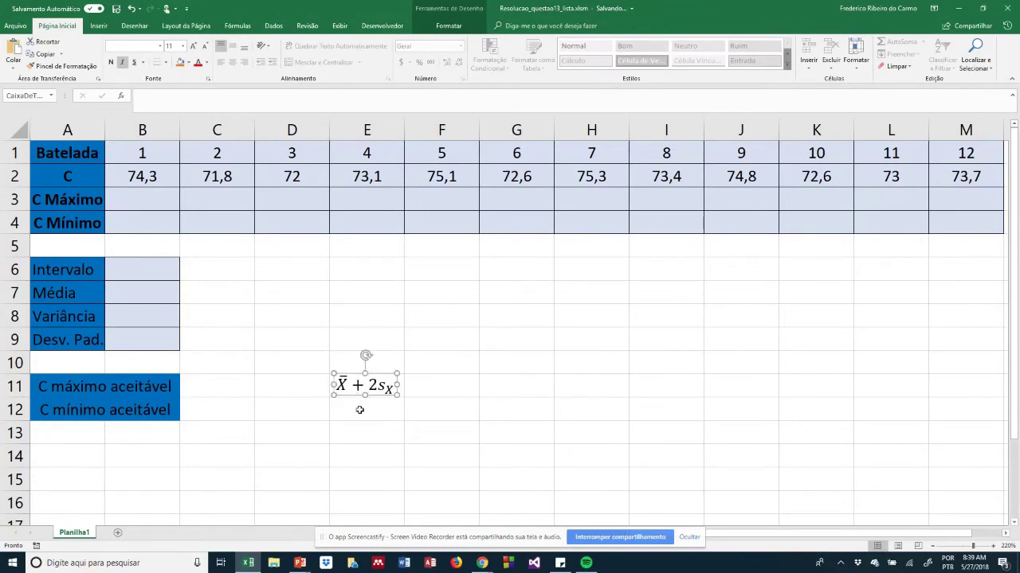
- Paste a copy of the equation at cell E12, change its plus sign to minus, and align it under the original
{"action": "left_click", "coordinate": [360, 410]}
{"action": "key", "text": "ctrl+v"}
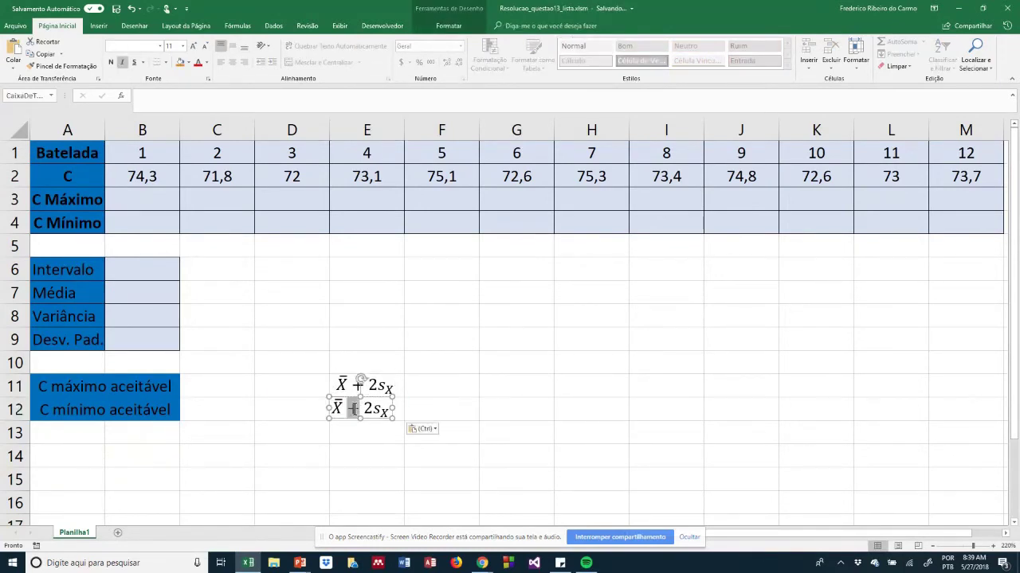
{"action": "double_click", "coordinate": [350, 411]}
{"action": "type", "text": "-"}
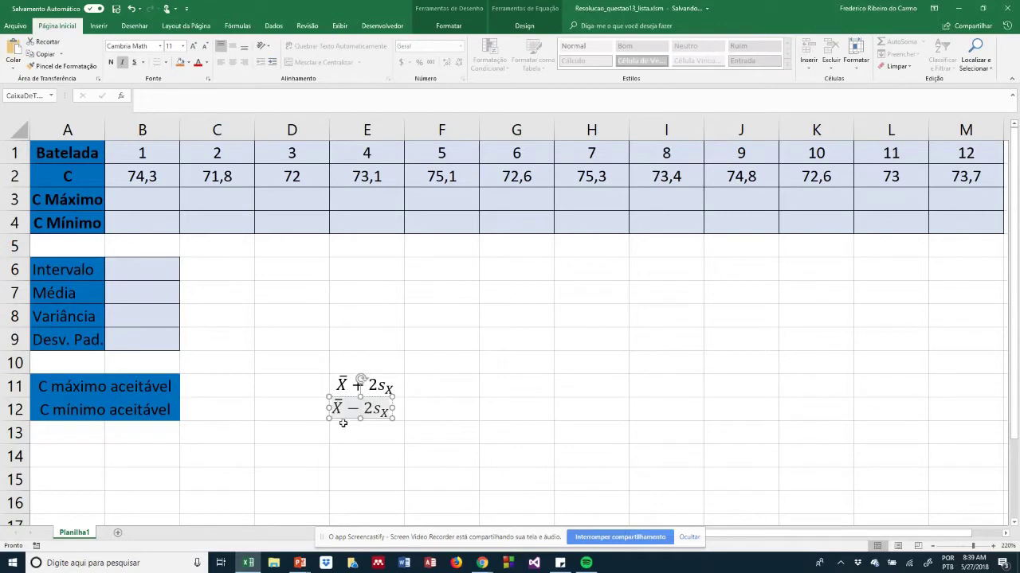
{"action": "left_click", "coordinate": [343, 419]}
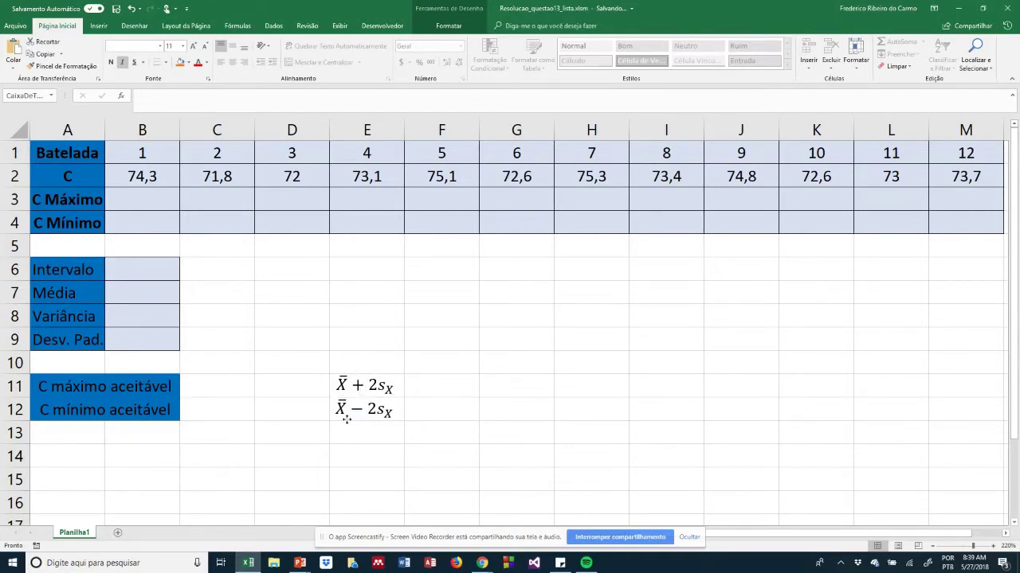
{"action": "left_click", "coordinate": [346, 420]}
- Calculate the Intervalo in cell B6 with the formula =MAIOR(B2:M2;1)-MENOR(B2:M2;1)
{"action": "left_click", "coordinate": [169, 275]}
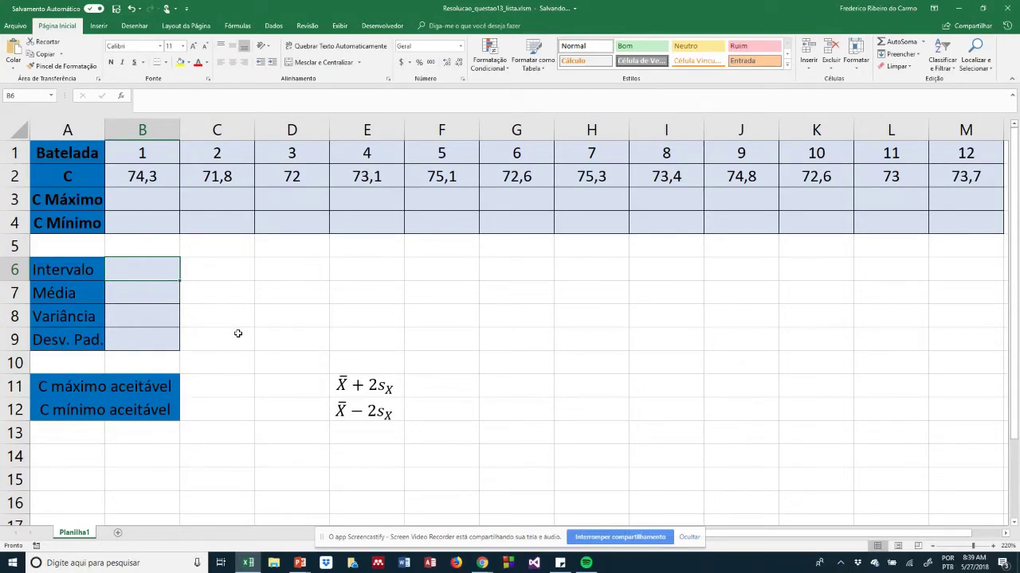
{"action": "left_click", "coordinate": [689, 538]}
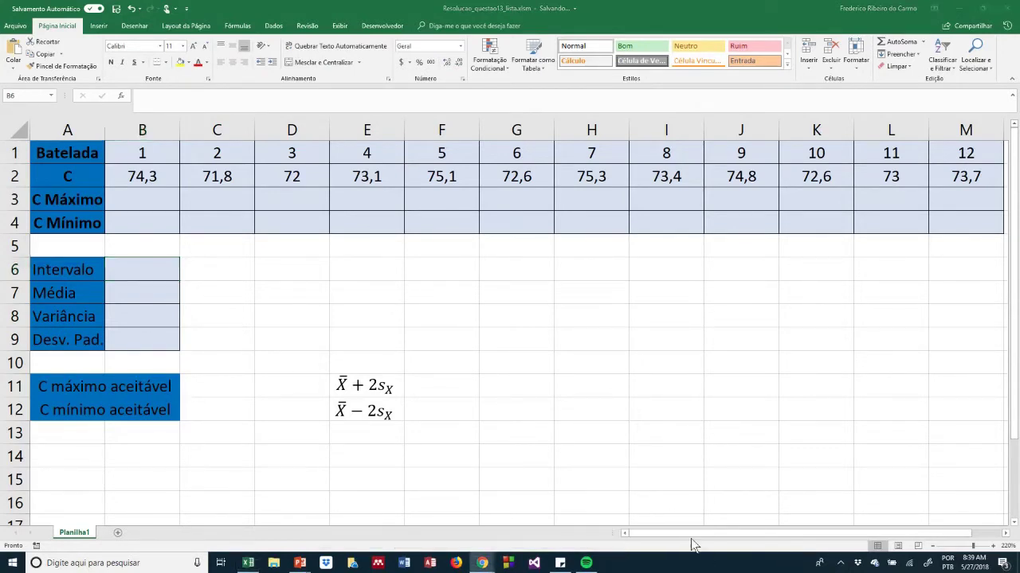
{"action": "double_click", "coordinate": [153, 269]}
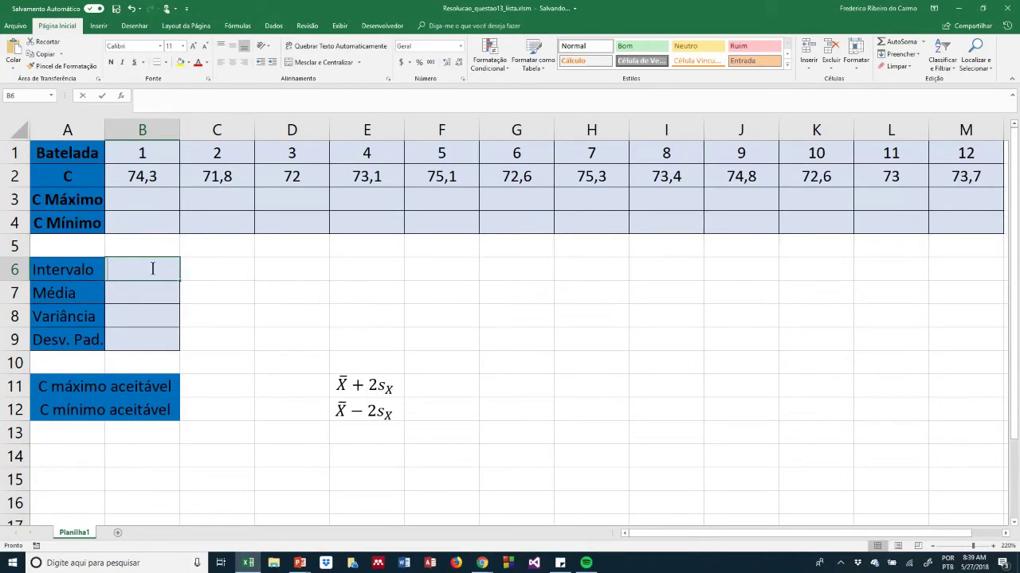
{"action": "type", "text": "="}
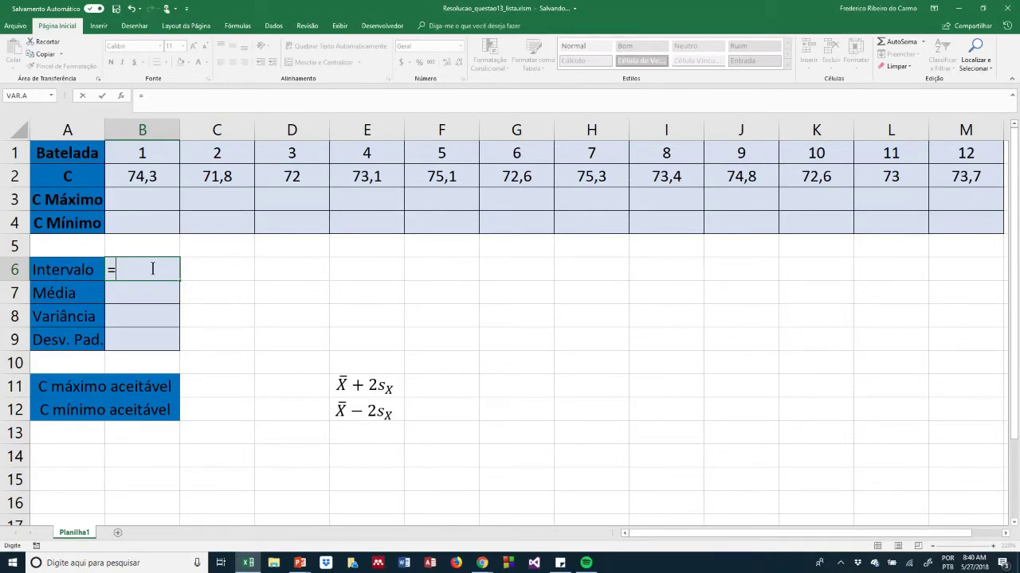
{"action": "type", "text": "maior("}
{"action": "left_click_drag", "start_coordinate": [137, 180], "coordinate": [968, 179]}
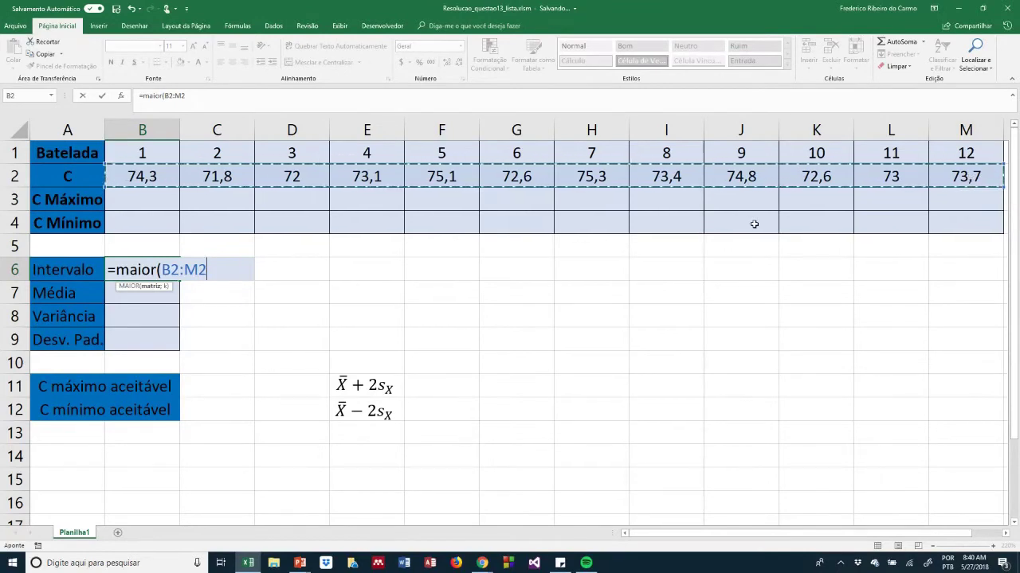
{"action": "type", "text": ";1"}
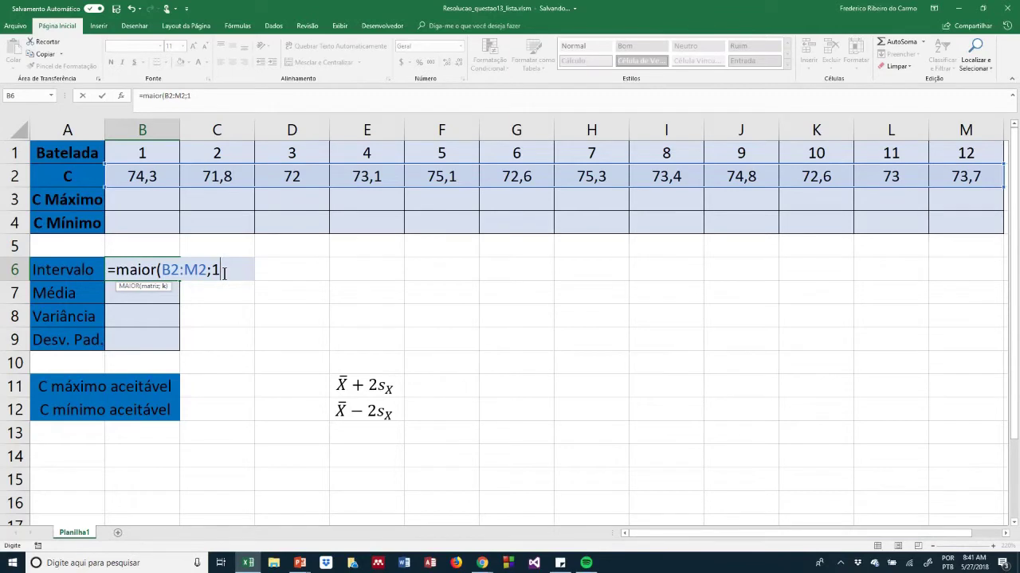
{"action": "type", "text": ")-menor("}
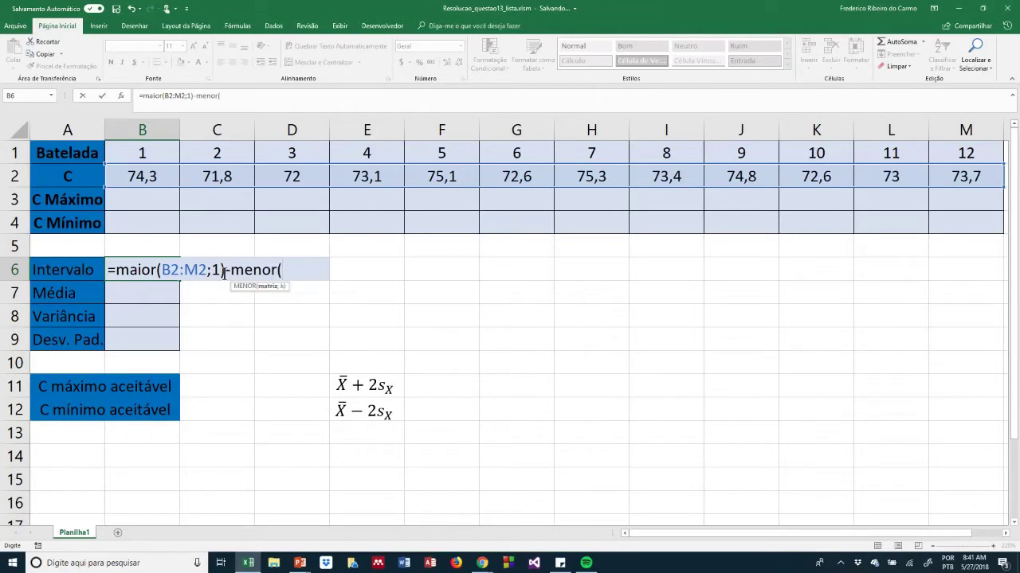
{"action": "left_click_drag", "start_coordinate": [149, 178], "coordinate": [961, 173]}
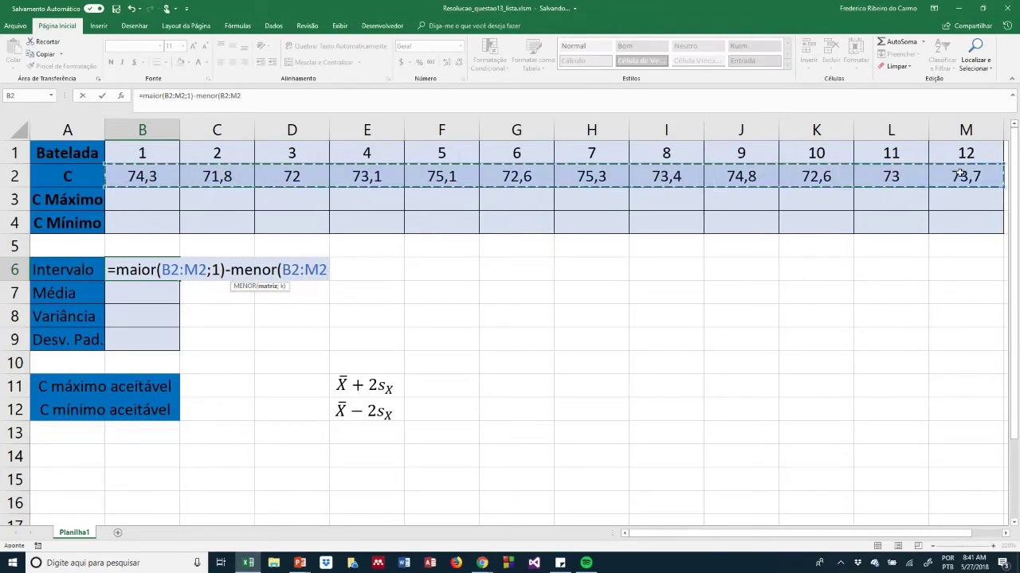
{"action": "type", "text": ";"}
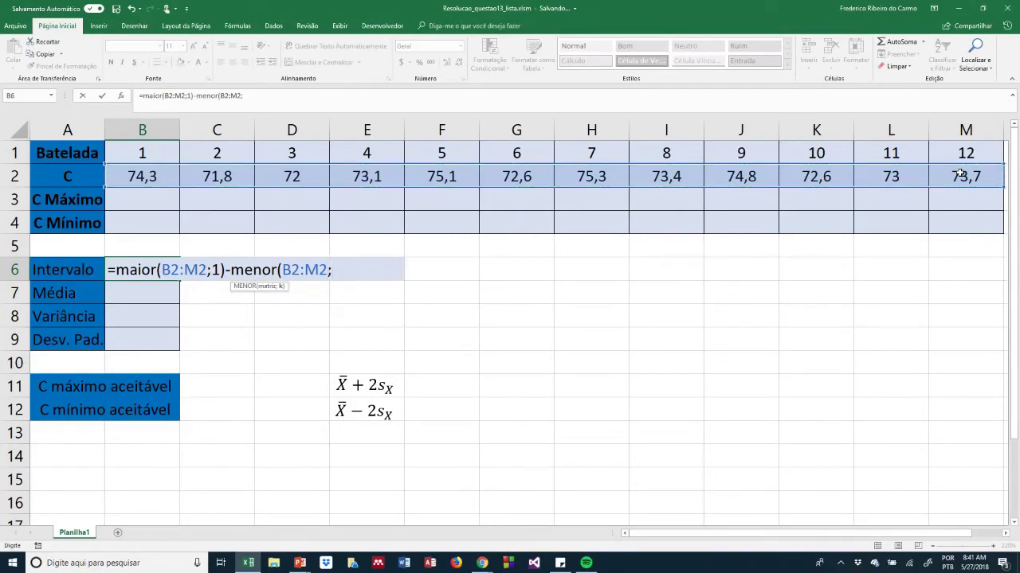
{"action": "type", "text": "1)"}
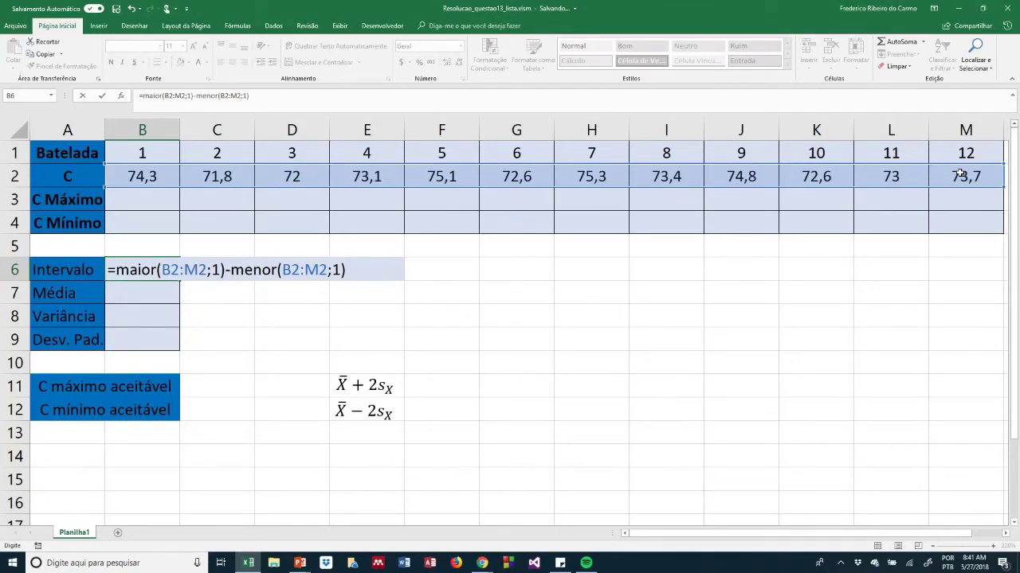
{"action": "key", "text": "Return"}
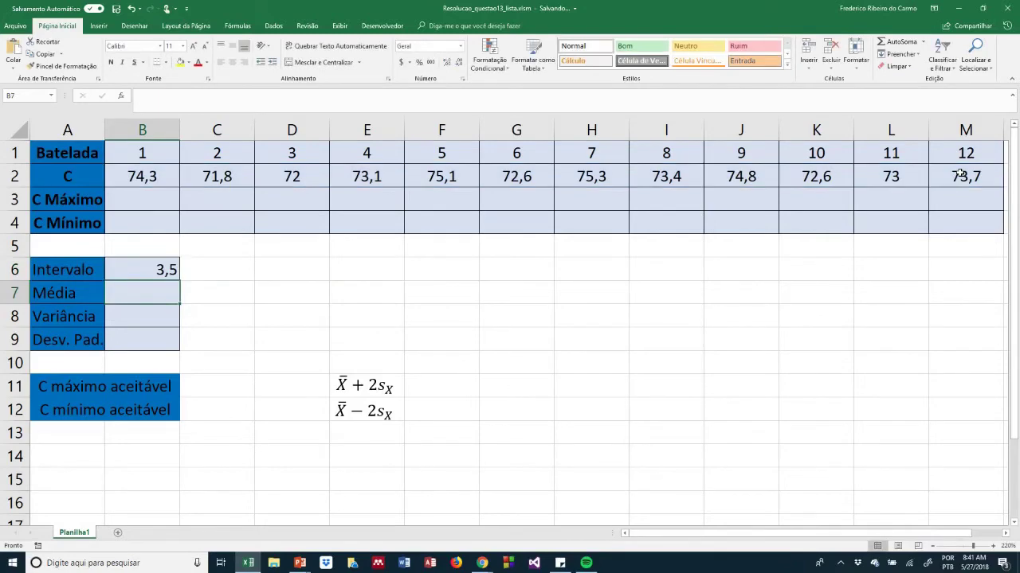
{"action": "left_click", "coordinate": [171, 268]}
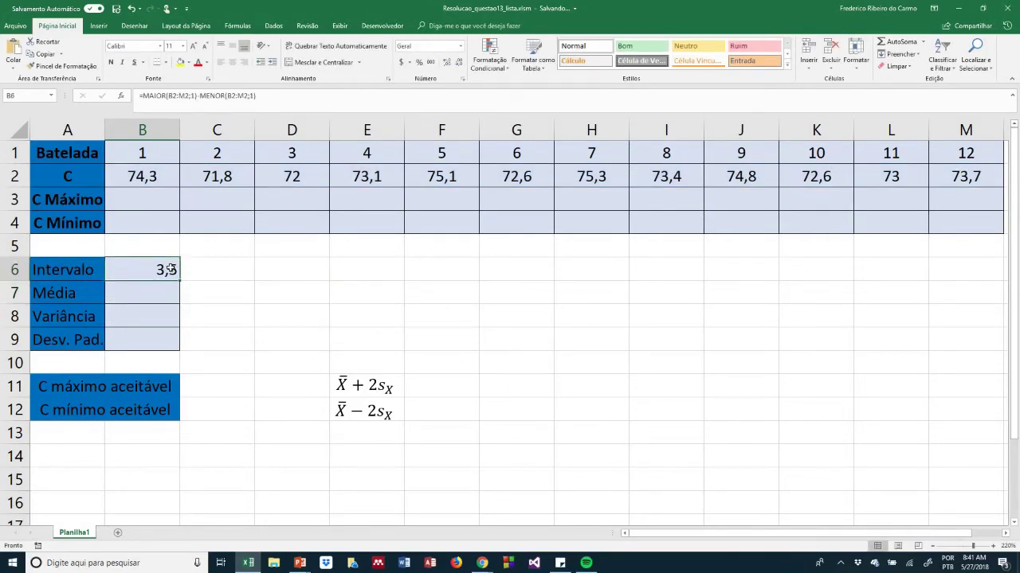
- Start a formula with the MÉDIA function in cell B7 for the Média row
{"action": "left_click", "coordinate": [164, 292]}
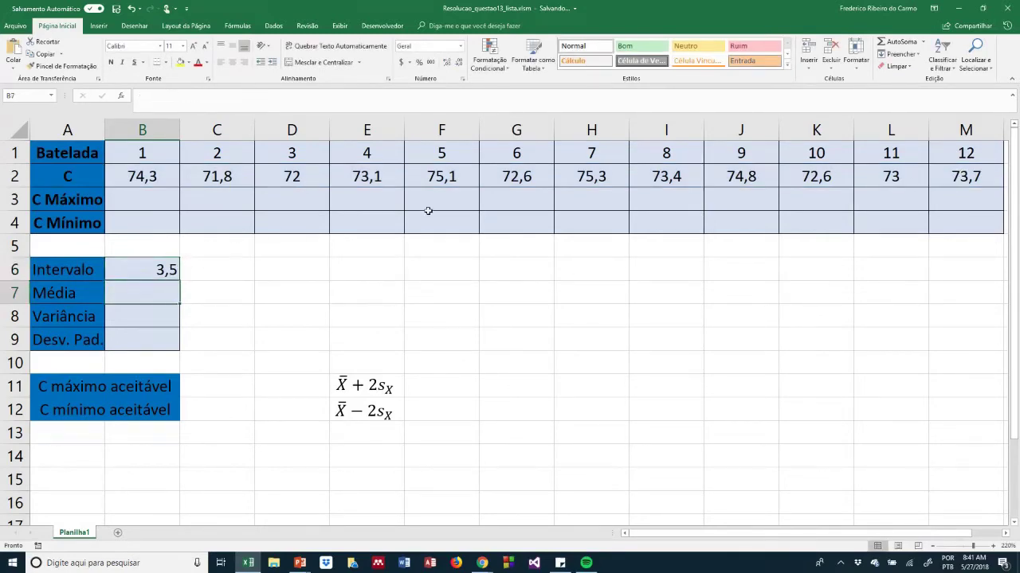
{"action": "type", "text": "="}
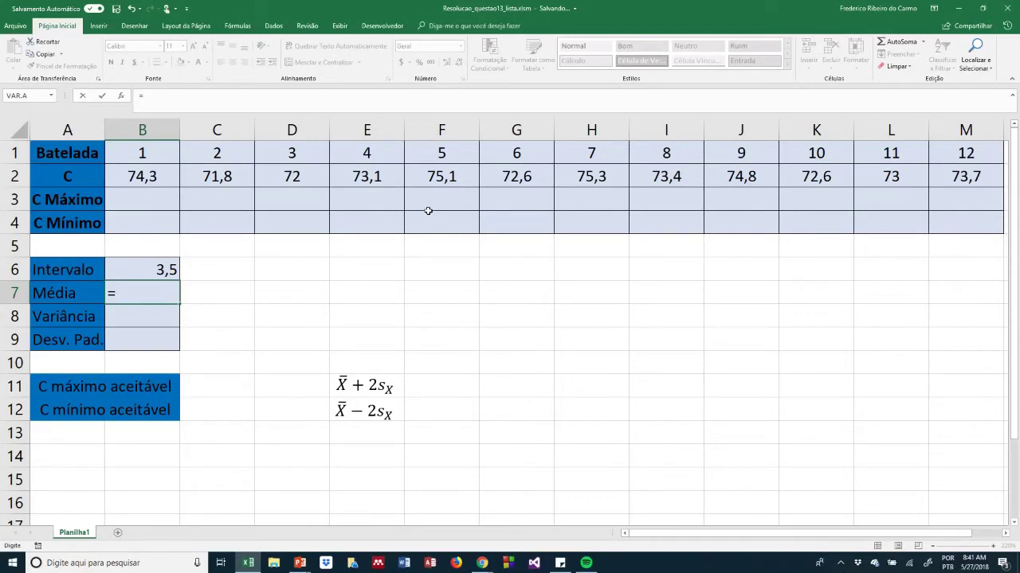
{"action": "type", "text": "med"}
{"action": "key", "text": "BackSpace"}
{"action": "type", "text": "é"}
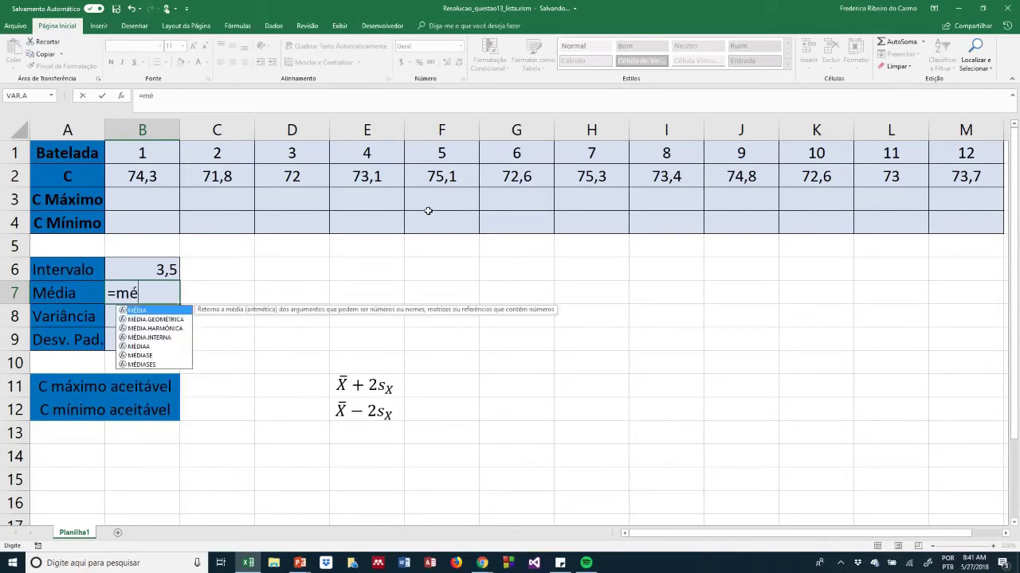
{"action": "type", "text": "di"}
{"action": "double_click", "coordinate": [158, 311]}
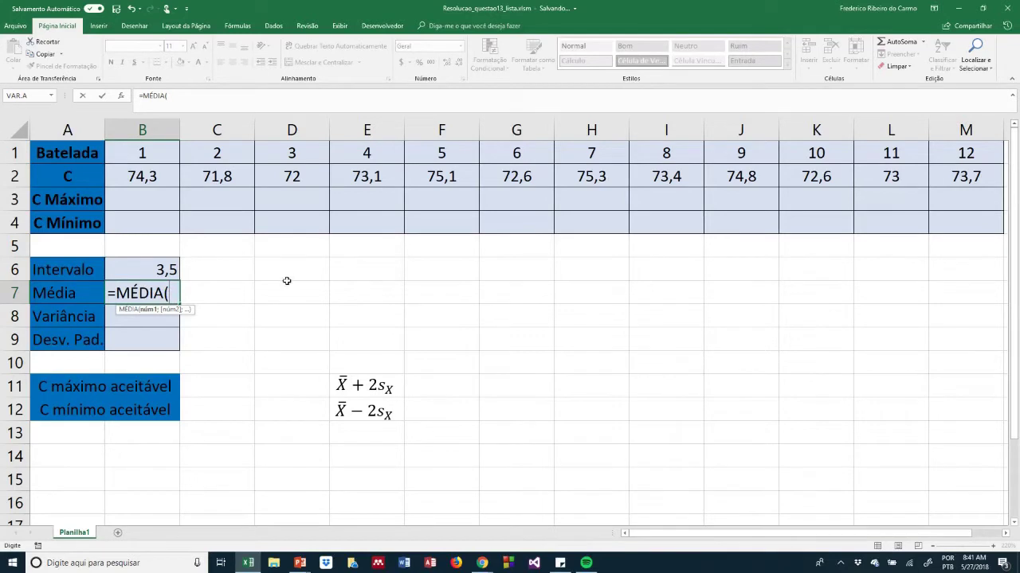
{"action": "key", "text": "ctrl+shift+a"}
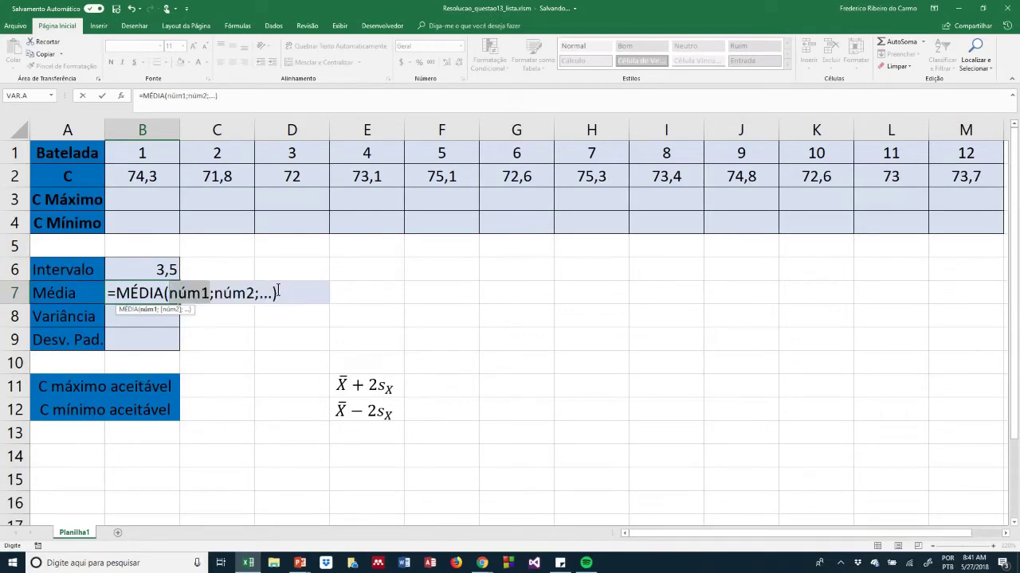
{"action": "left_click_drag", "start_coordinate": [277, 294], "coordinate": [165, 293]}
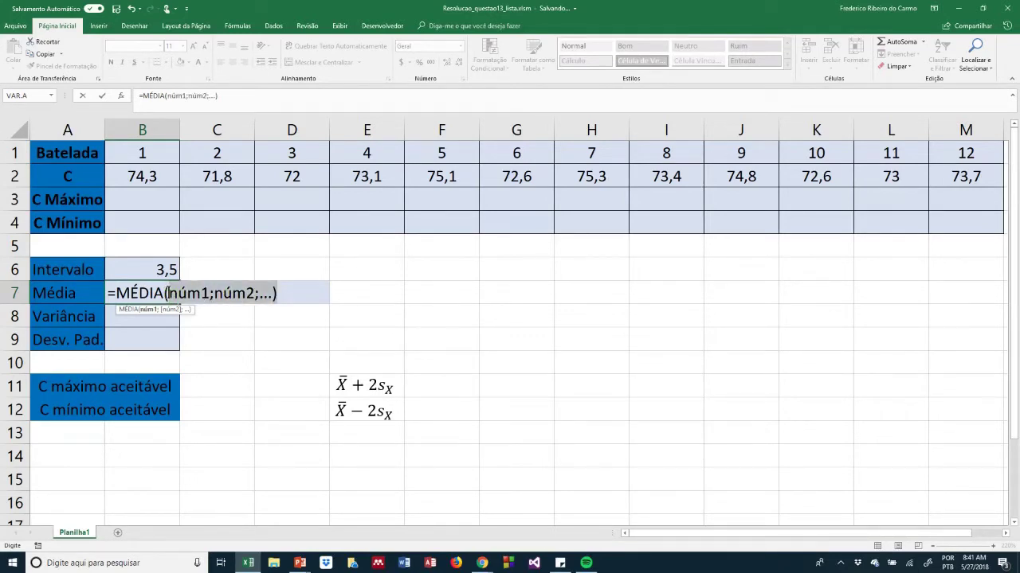
{"action": "key", "text": "BackSpace"}
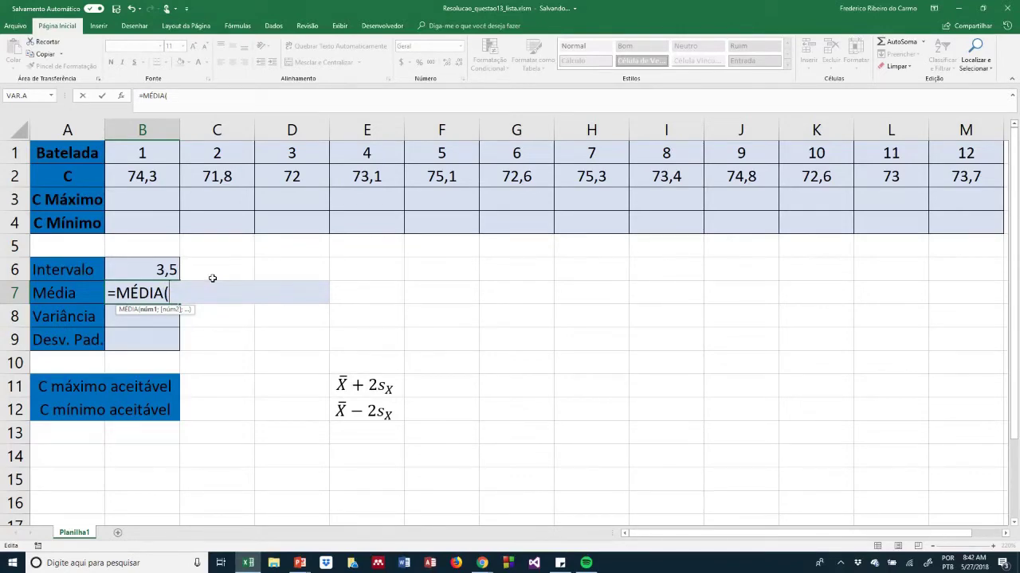
- Insert the MÉDIA argument placeholders and replace them with the range B2:M2, completing =MÉDIA(B2:M2) in B7
{"action": "key", "text": "ctrl+shift+a"}
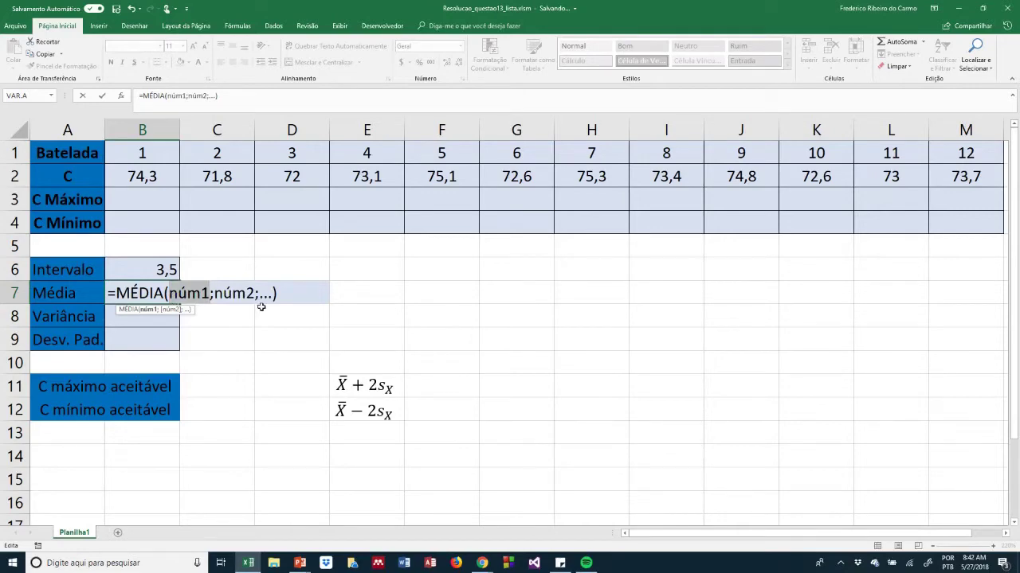
{"action": "left_click", "coordinate": [176, 290]}
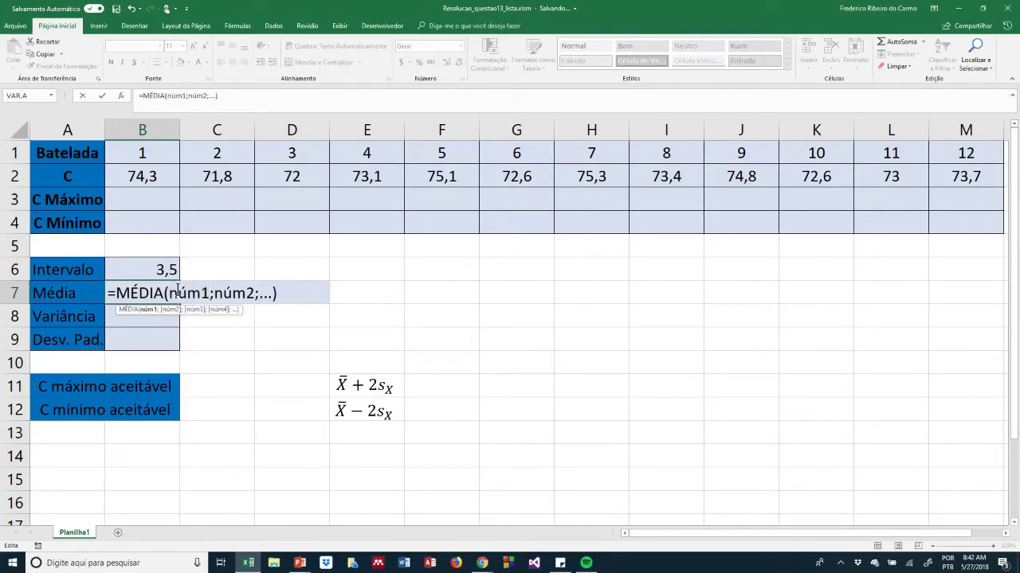
{"action": "left_click_drag", "start_coordinate": [172, 291], "coordinate": [272, 294]}
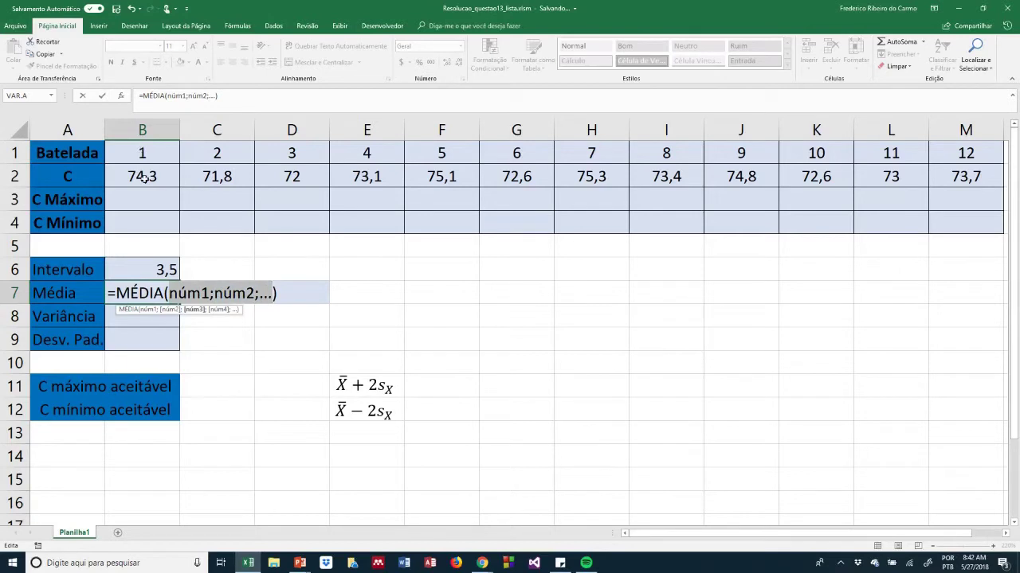
{"action": "left_click_drag", "start_coordinate": [143, 179], "coordinate": [936, 177]}
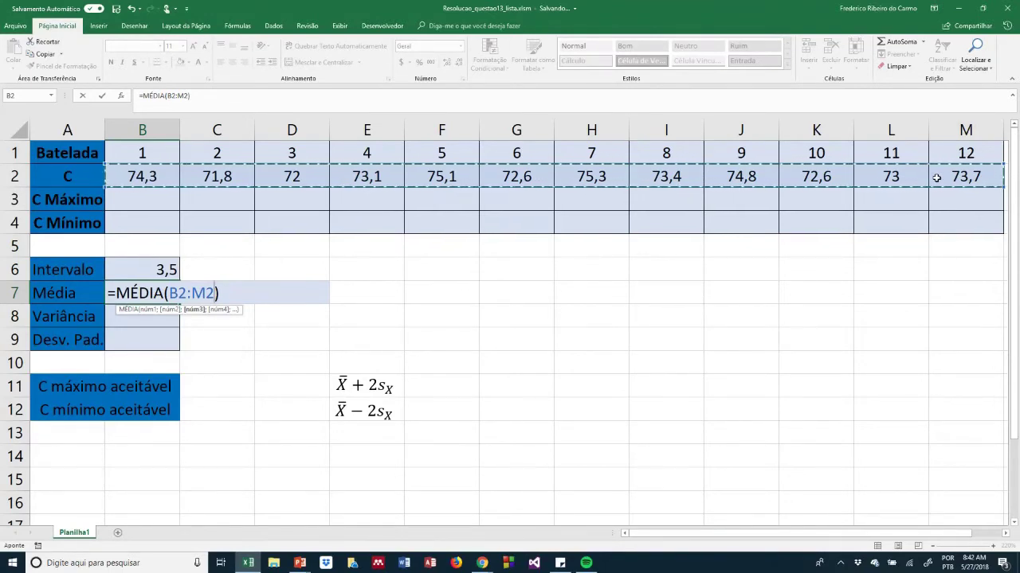
{"action": "key", "text": "Return"}
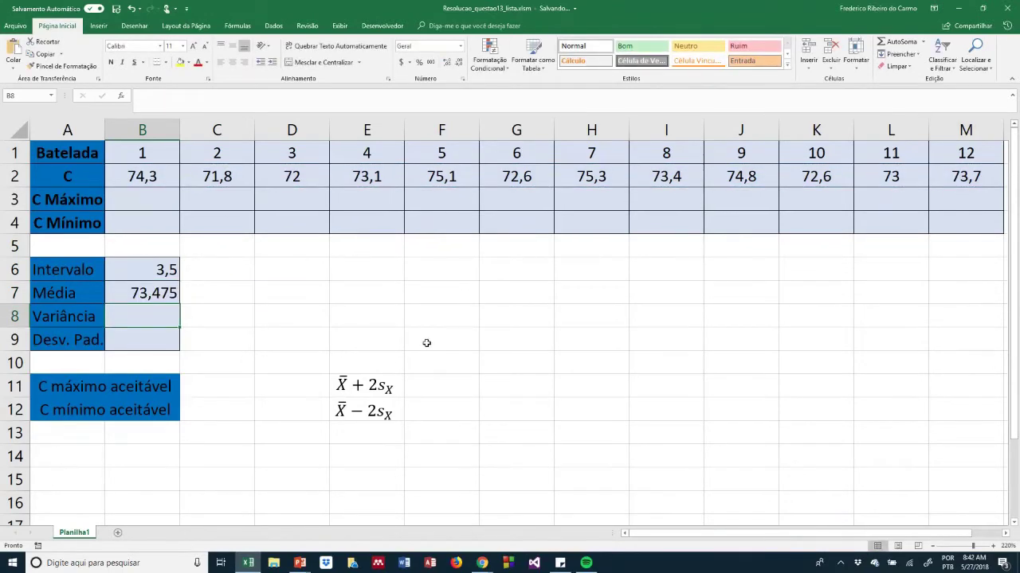
{"action": "left_click", "coordinate": [127, 298]}
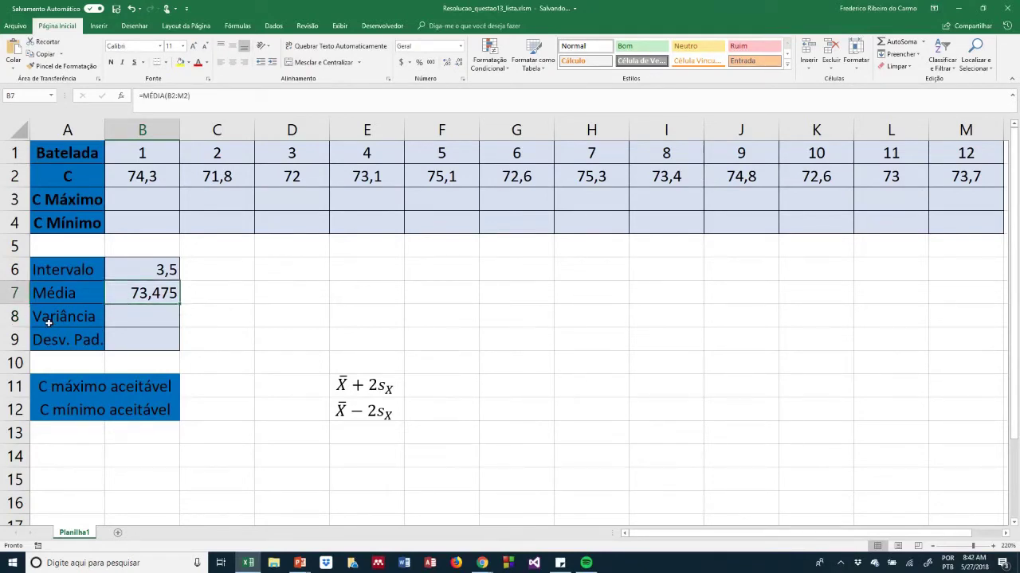
- Calculate the Variância in cell B8 with the sample variance formula =VAR.A(B2:M2)
{"action": "left_click", "coordinate": [127, 321]}
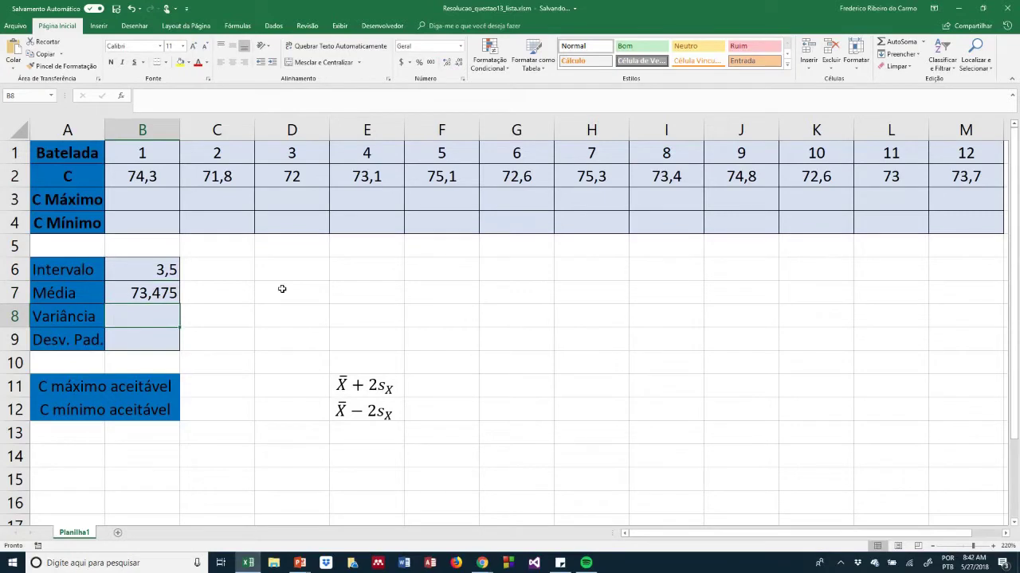
{"action": "type", "text": "="}
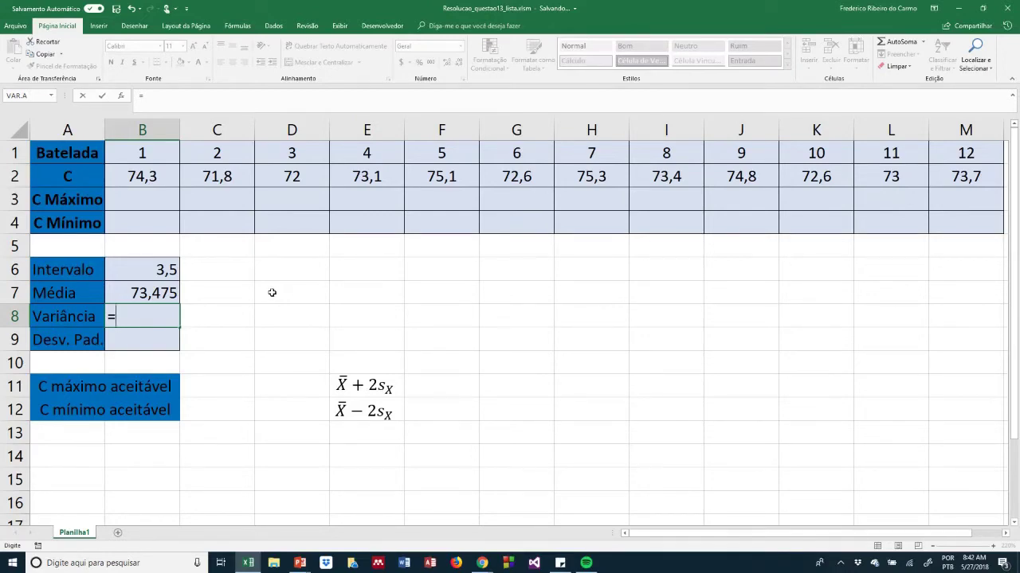
{"action": "type", "text": "var"}
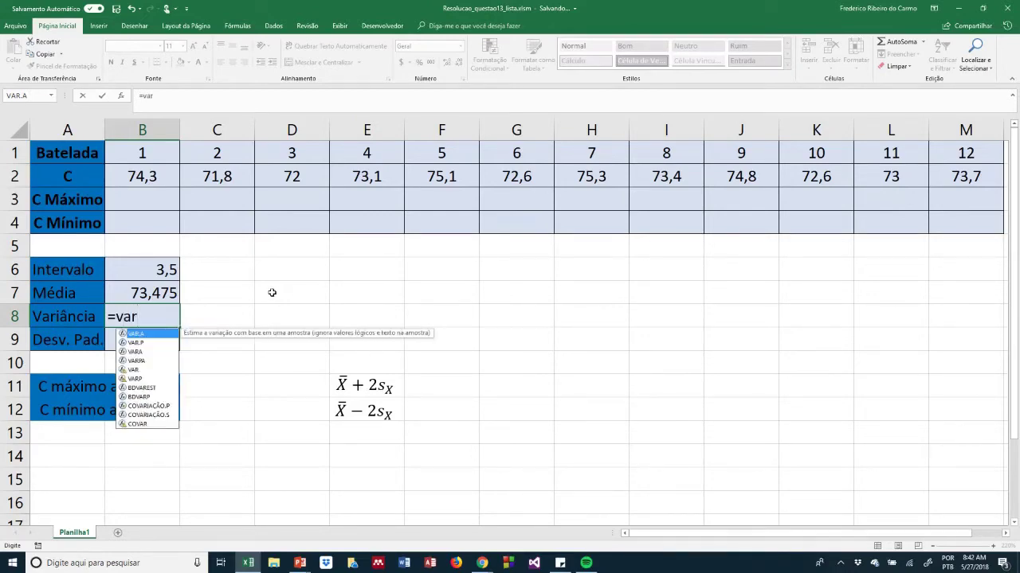
{"action": "left_click", "coordinate": [143, 343]}
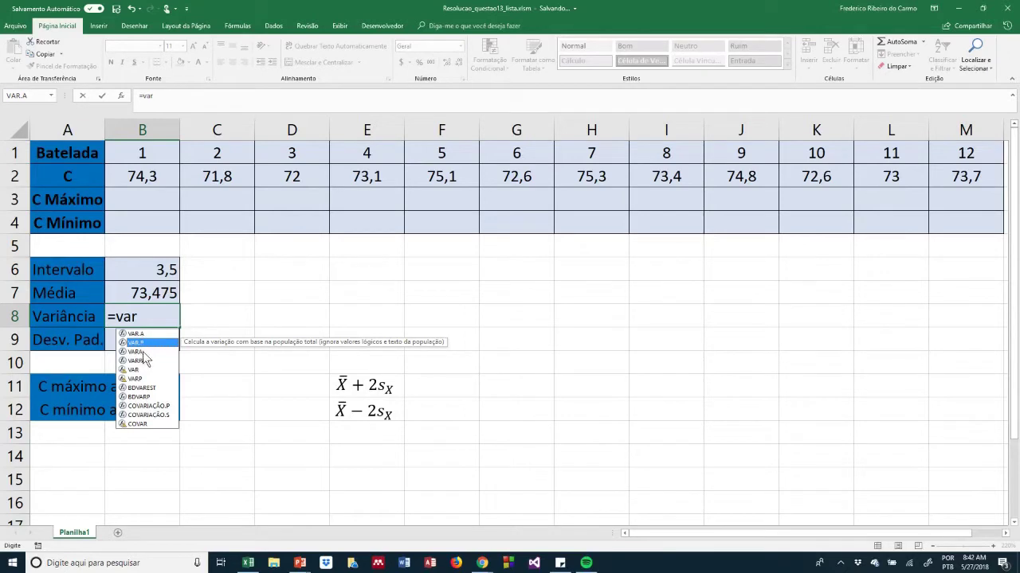
{"action": "left_click", "coordinate": [144, 334]}
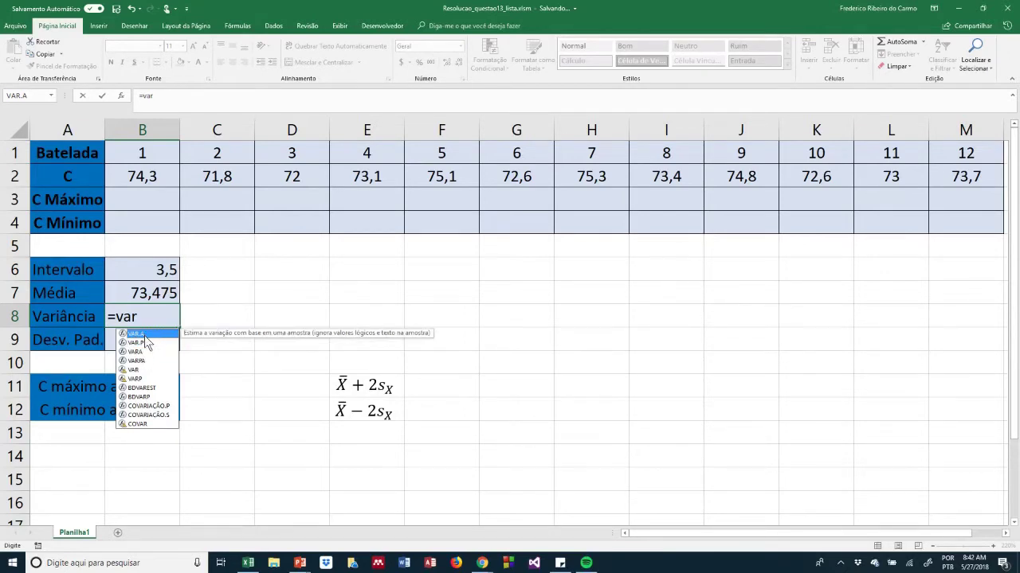
{"action": "double_click", "coordinate": [144, 336]}
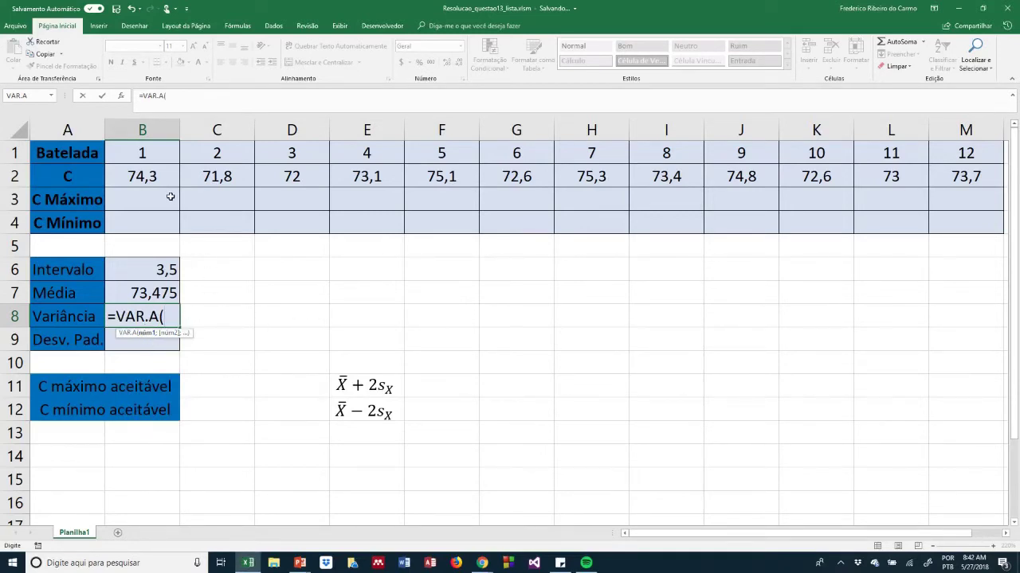
{"action": "left_click_drag", "start_coordinate": [137, 180], "coordinate": [945, 172]}
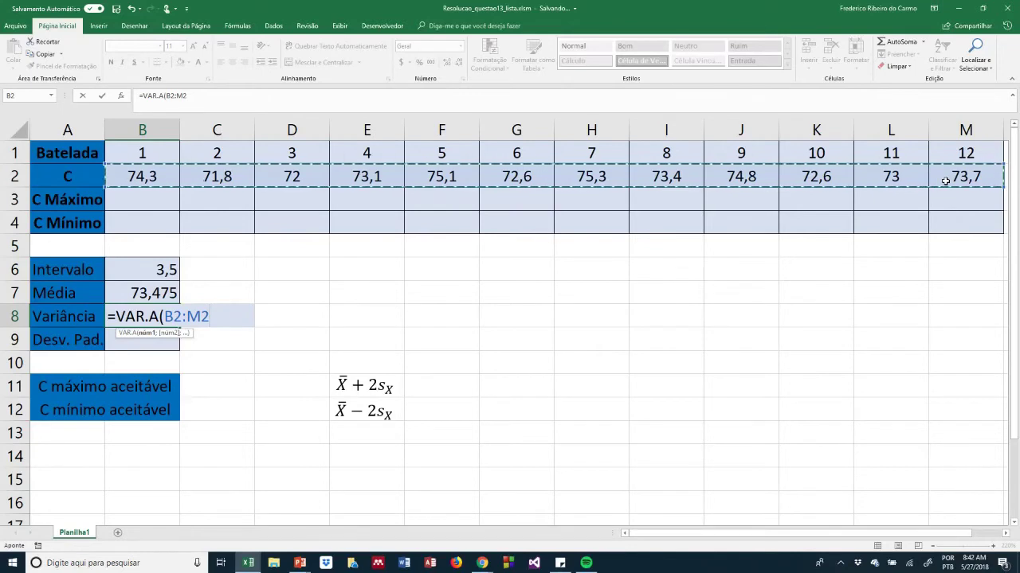
{"action": "key", "text": "Return"}
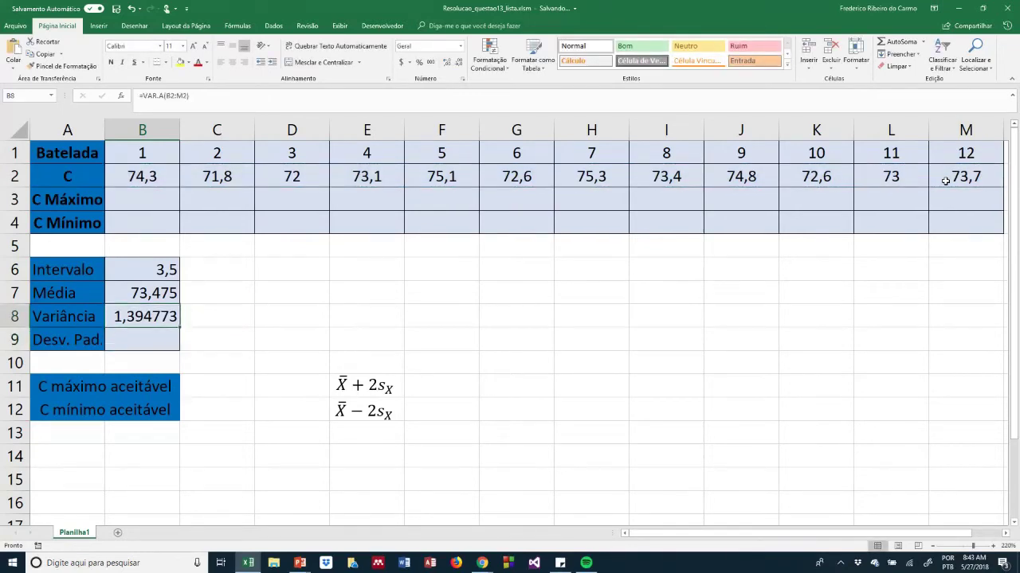
- Calculate the Desv. Pad. in cell B9 with the sample standard deviation formula =DESVPAD.A(B2:M2)
{"action": "type", "text": "="}
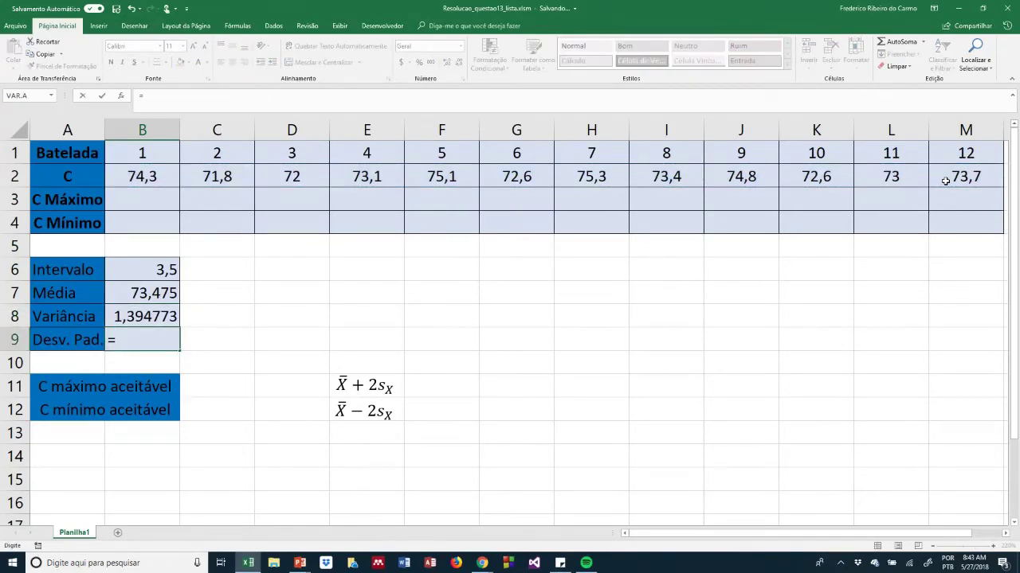
{"action": "type", "text": "desv."}
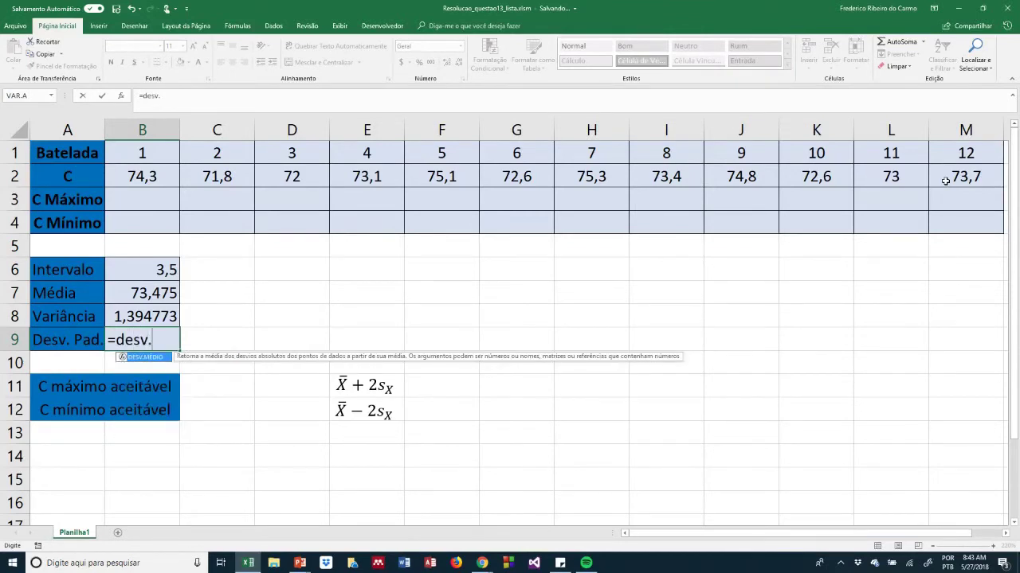
{"action": "key", "text": "BackSpace"}
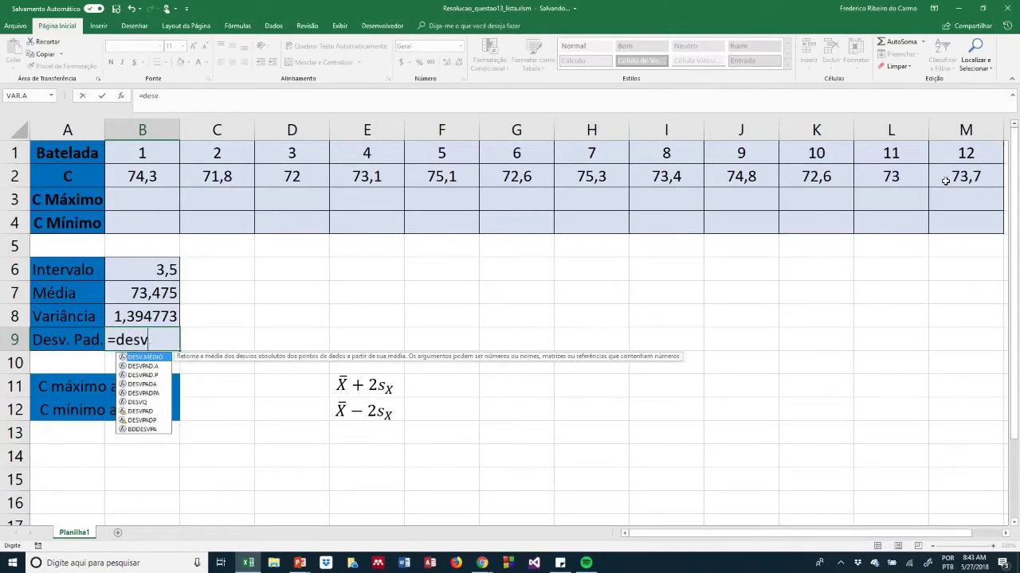
{"action": "key", "text": "Down"}
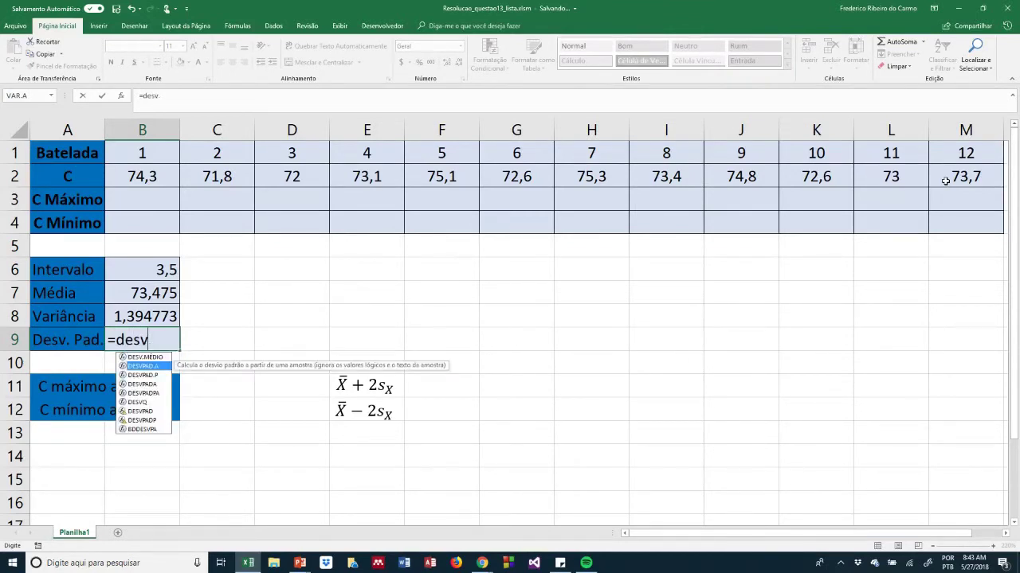
{"action": "double_click", "coordinate": [152, 366]}
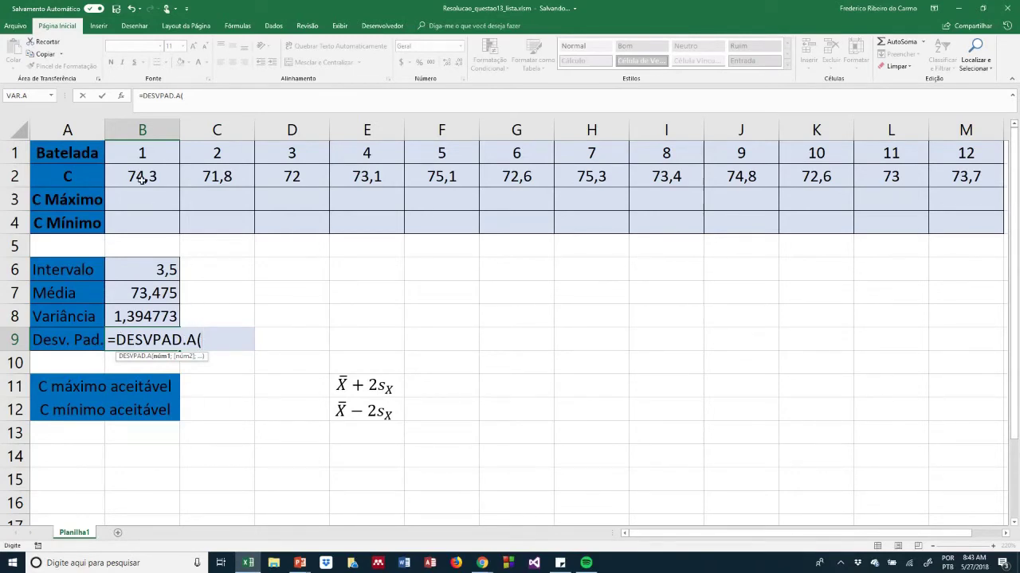
{"action": "left_click_drag", "start_coordinate": [142, 176], "coordinate": [956, 176]}
{"action": "key", "text": "Return"}
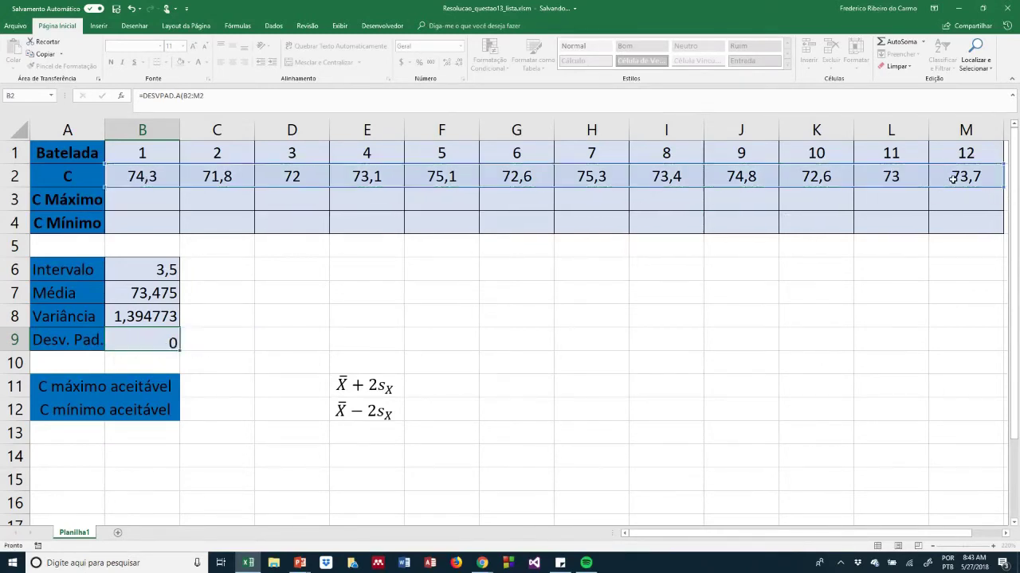
- Cross-check the standard deviation by entering the square root of the variance, =RAIZ(B8), in cell D9
{"action": "key", "text": "Up"}
{"action": "key", "text": "Up"}
{"action": "key", "text": "Right"}
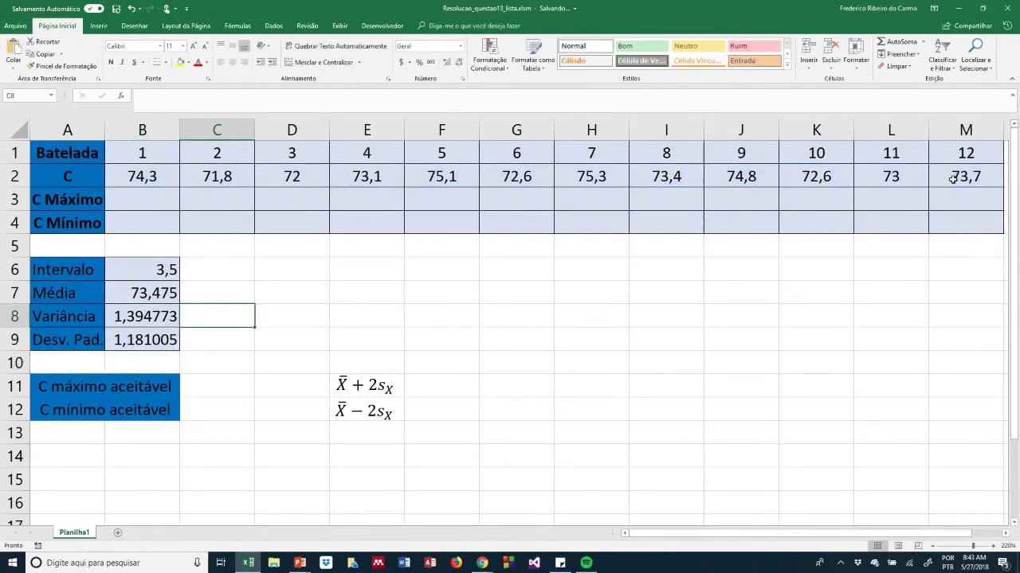
{"action": "key", "text": "Down"}
{"action": "key", "text": "Right"}
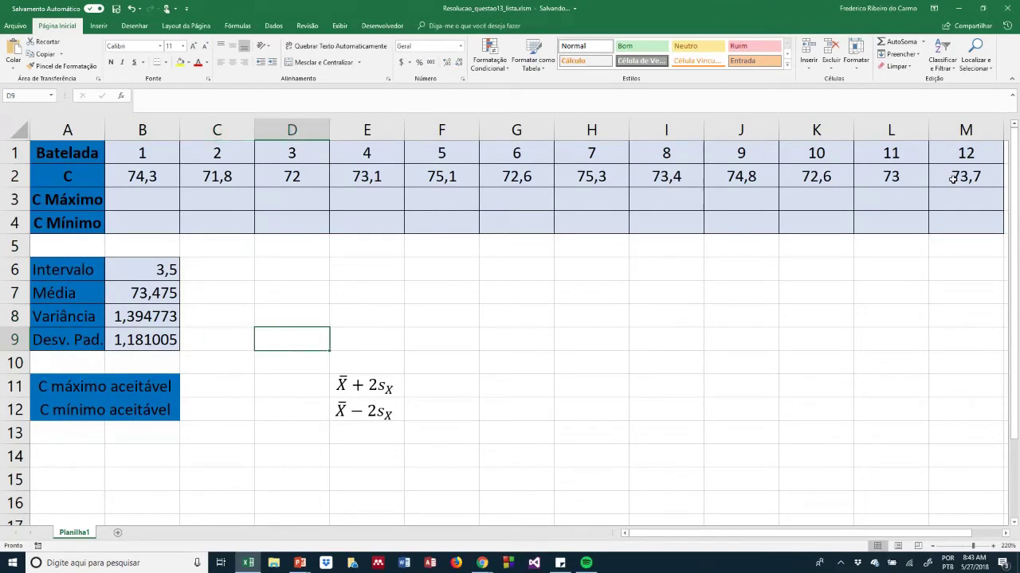
{"action": "key", "text": "Left"}
{"action": "key", "text": "Right"}
{"action": "key", "text": "Left"}
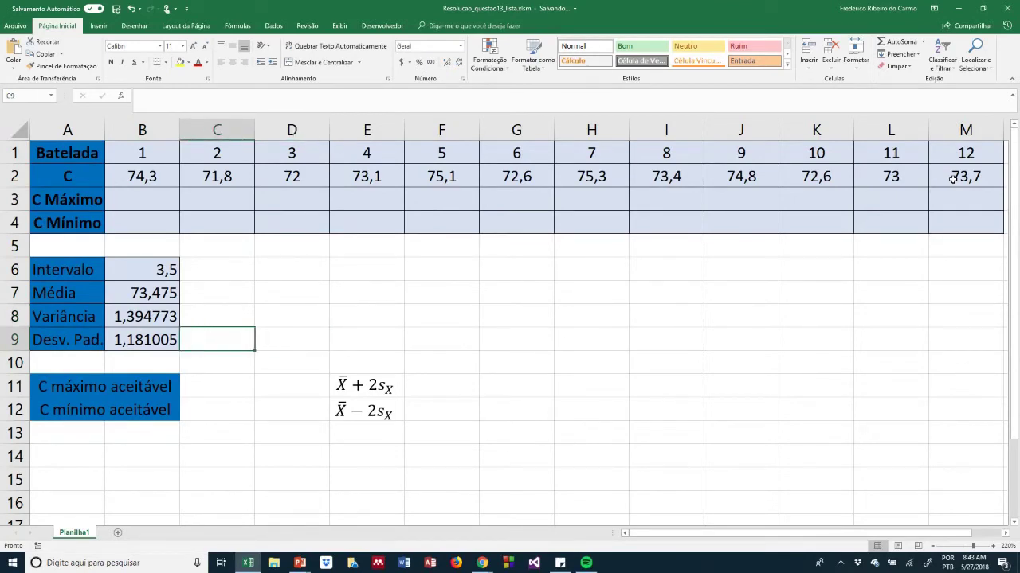
{"action": "key", "text": "Right"}
{"action": "key", "text": "F2"}
{"action": "type", "text": "=raiz("}
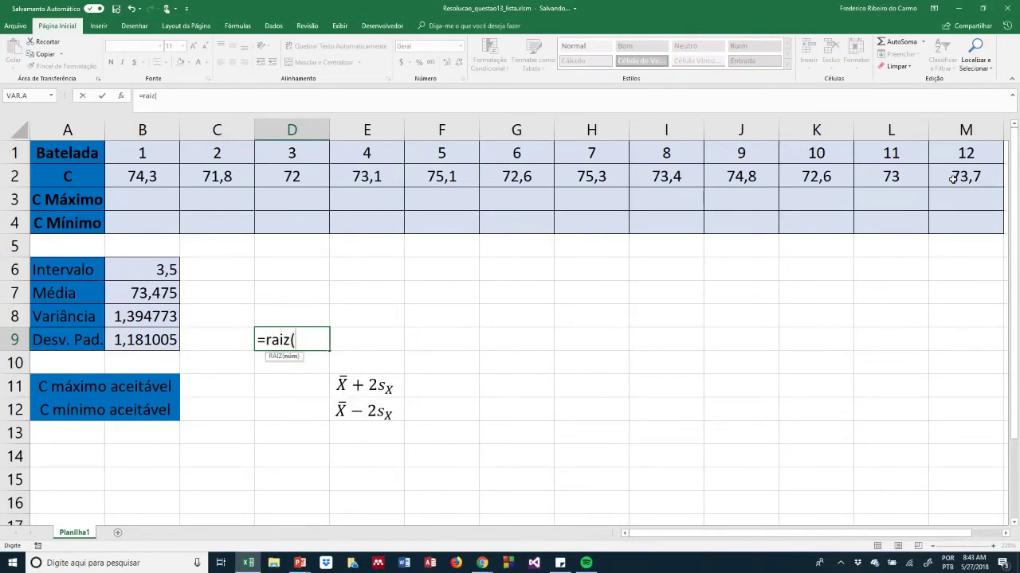
{"action": "left_click", "coordinate": [151, 316]}
{"action": "type", "text": ")"}
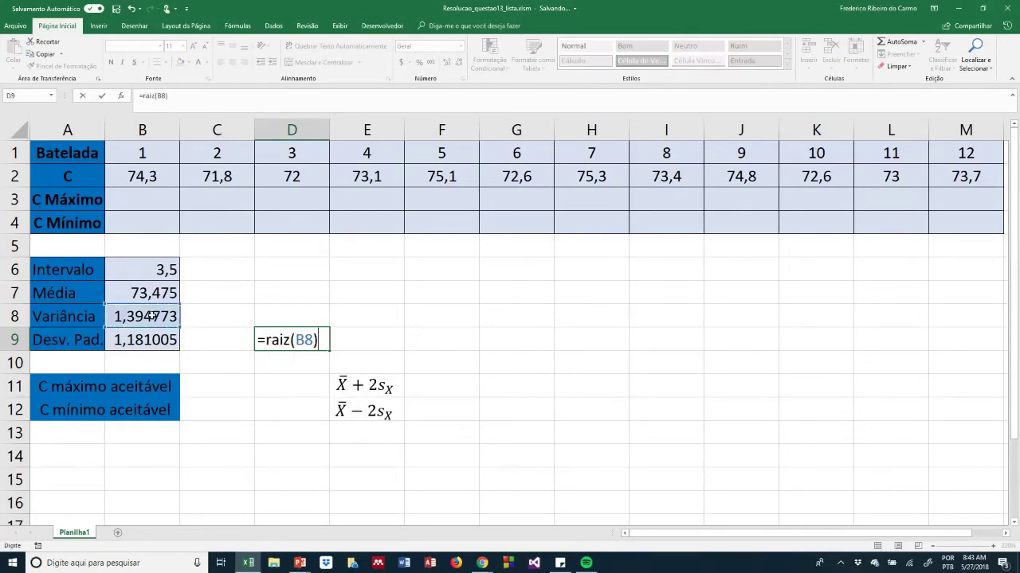
{"action": "key", "text": "Return"}
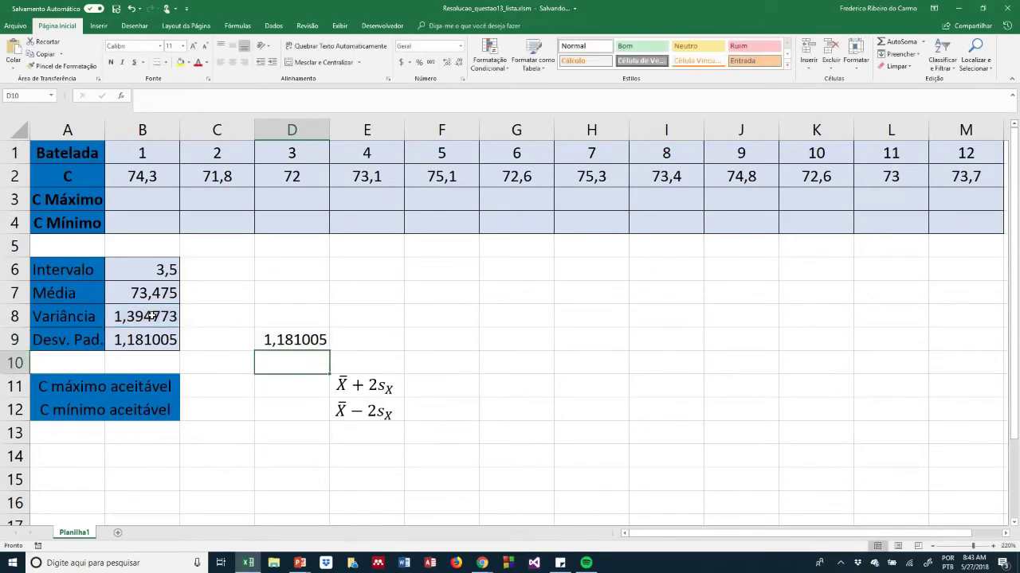
- Delete the square-root check formula from cell D9
{"action": "key", "text": "Up"}
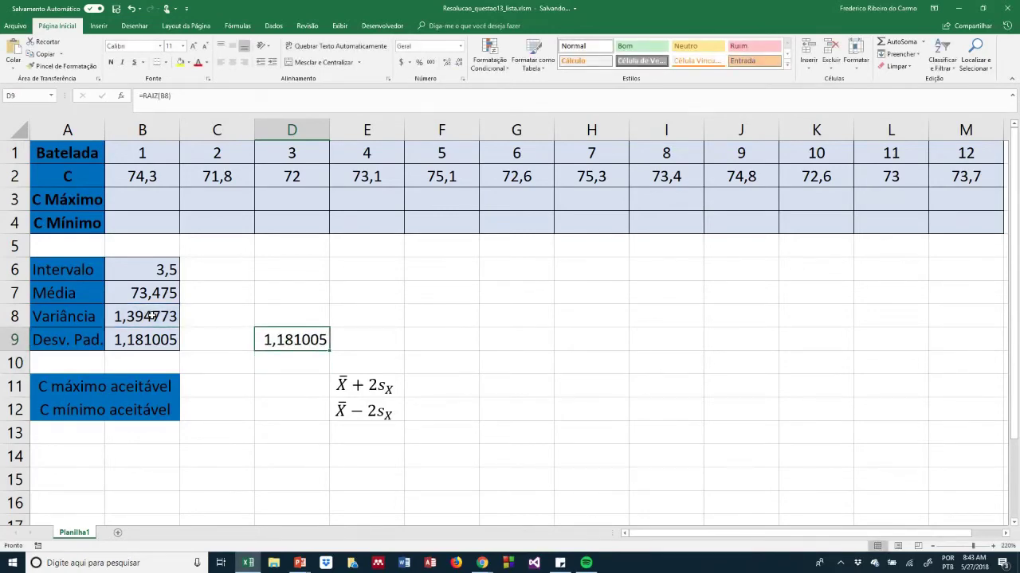
{"action": "key", "text": "Delete"}
{"action": "key", "text": "Left"}
{"action": "key", "text": "Left"}
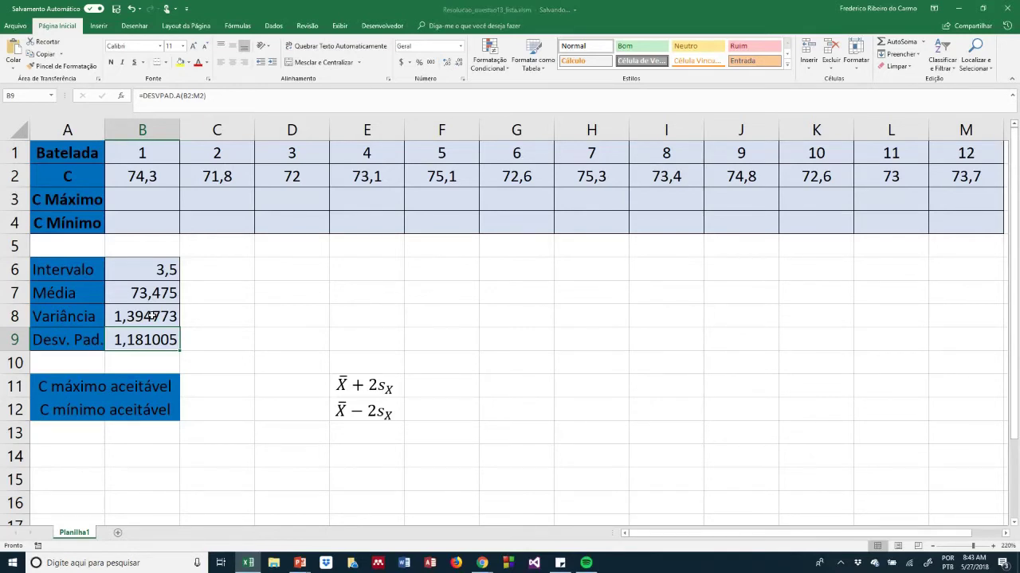
- Calculate the C máximo aceitável in cell C11 with the formula =B7+2*B9
{"action": "key", "text": "Down"}
{"action": "key", "text": "Down"}
{"action": "key", "text": "Right"}
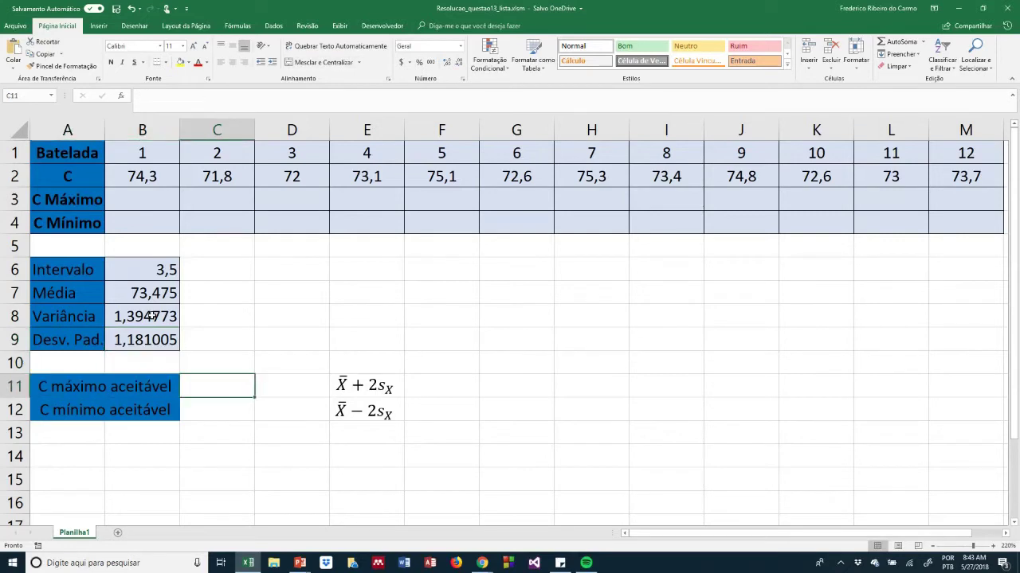
{"action": "key", "text": "Left"}
{"action": "key", "text": "Right"}
{"action": "type", "text": "="}
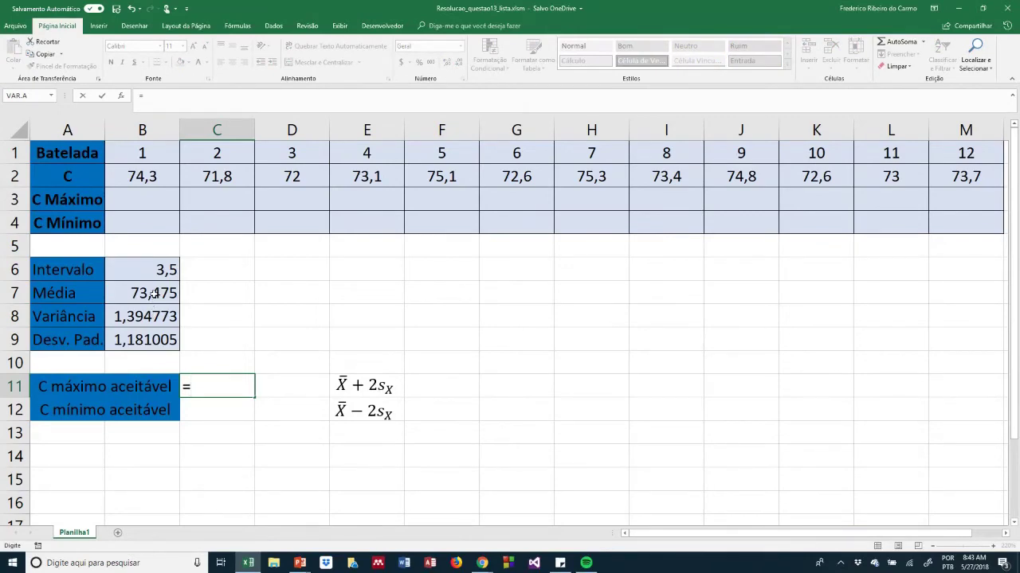
{"action": "left_click", "coordinate": [153, 293]}
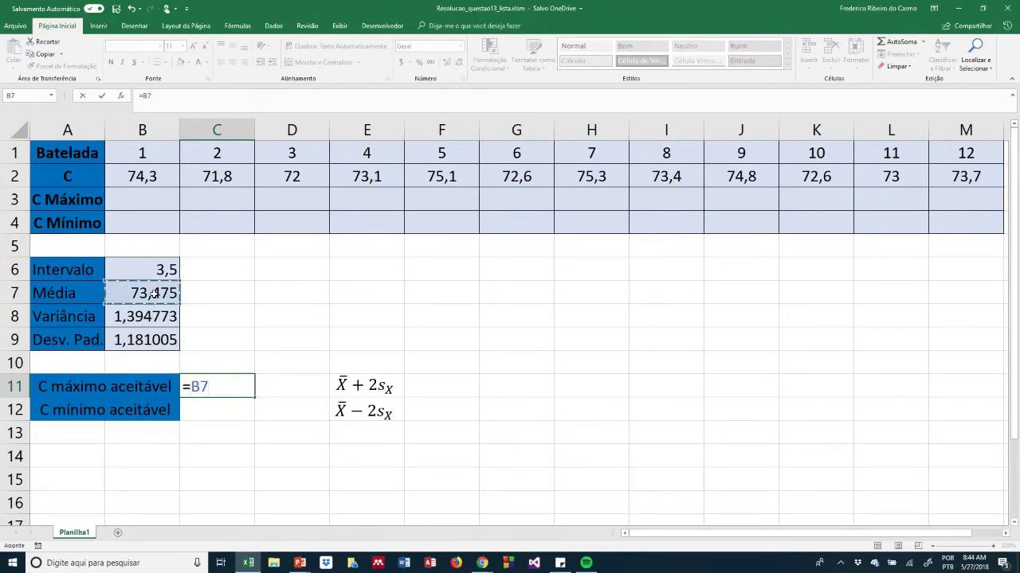
{"action": "type", "text": "+2*"}
{"action": "left_click", "coordinate": [158, 341]}
{"action": "key", "text": "Return"}
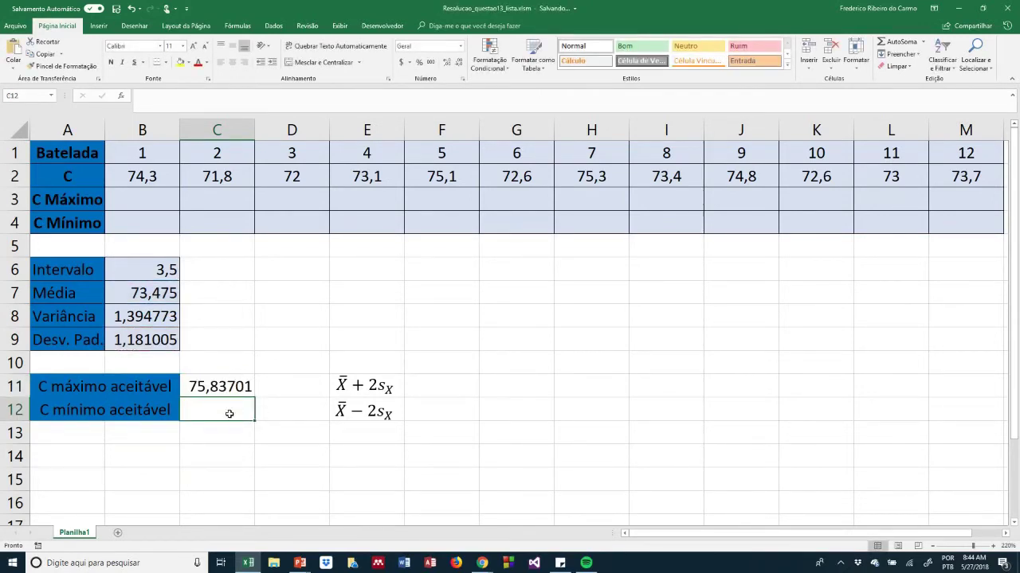
- Calculate the C mínimo aceitável in cell C12 with the formula =B7-2*B9
{"action": "type", "text": "="}
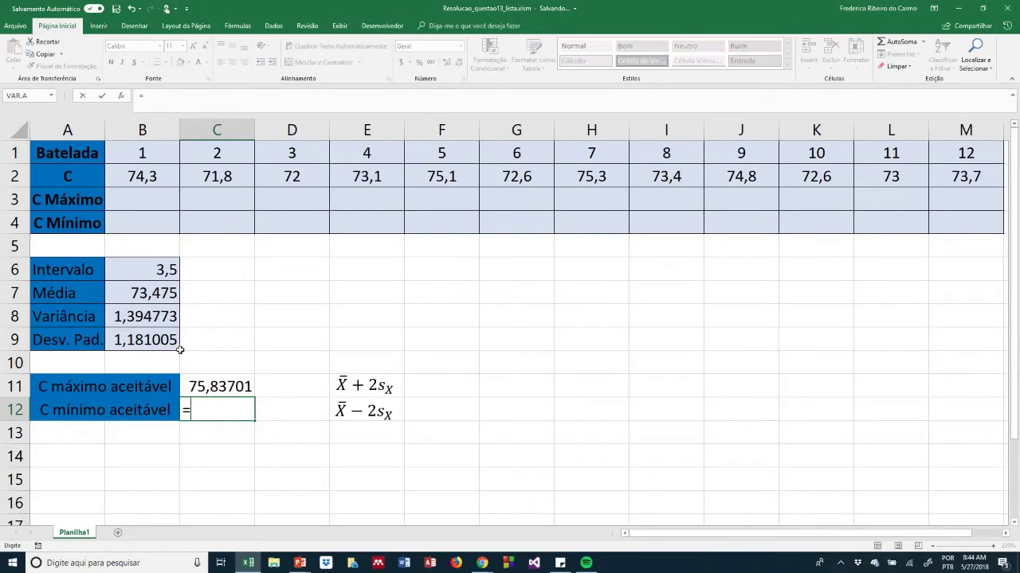
{"action": "left_click", "coordinate": [135, 293]}
{"action": "type", "text": "-2*"}
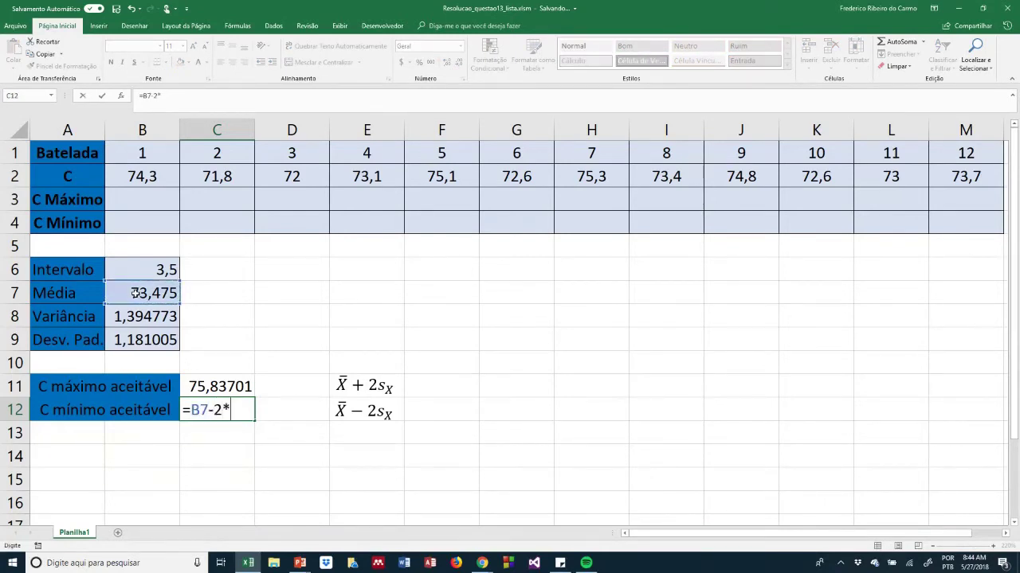
{"action": "left_click", "coordinate": [157, 339]}
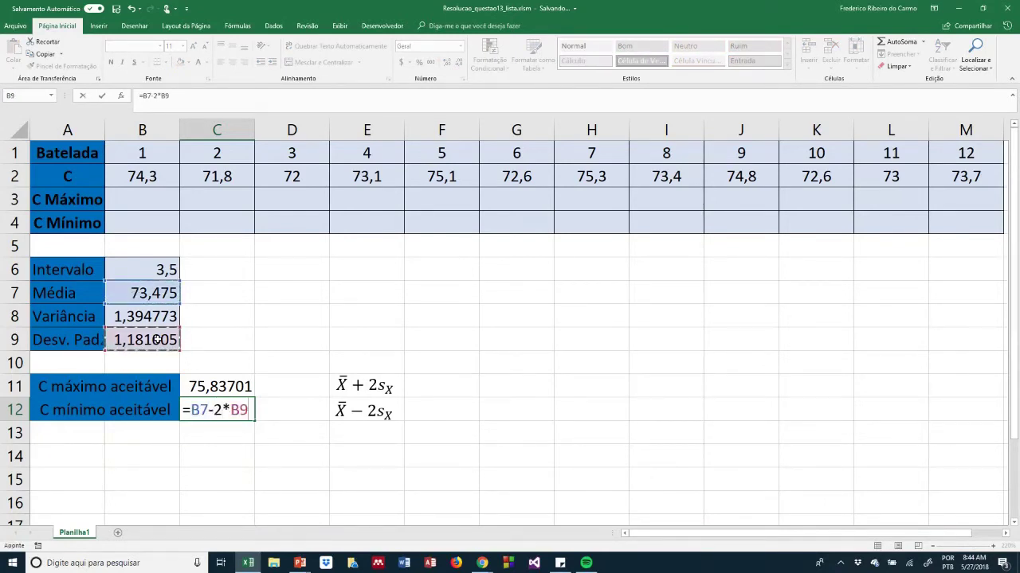
{"action": "key", "text": "Return"}
- Move the plus and minus equations from column E into D11 and D12, beside the matching acceptable C values
{"action": "left_click", "coordinate": [365, 411]}
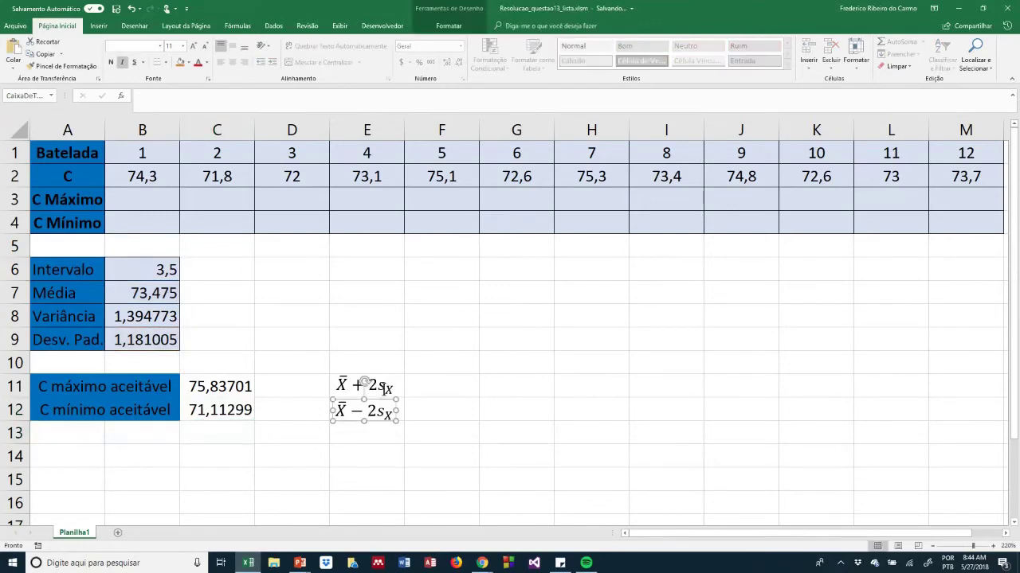
{"action": "left_click", "coordinate": [381, 374]}
{"action": "left_click_drag", "start_coordinate": [381, 373], "coordinate": [308, 375]}
{"action": "left_click", "coordinate": [339, 409]}
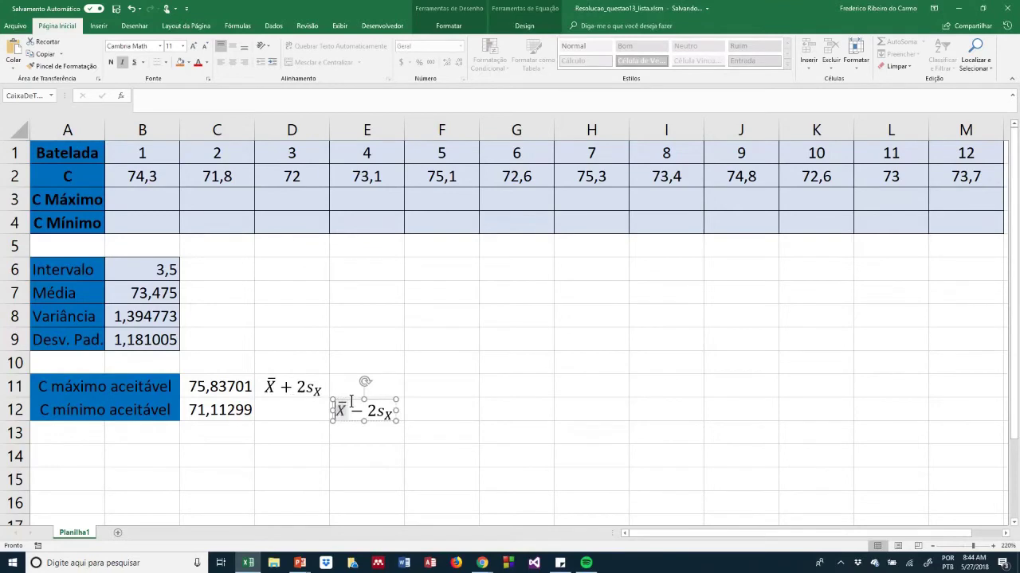
{"action": "left_click_drag", "start_coordinate": [340, 410], "coordinate": [279, 399]}
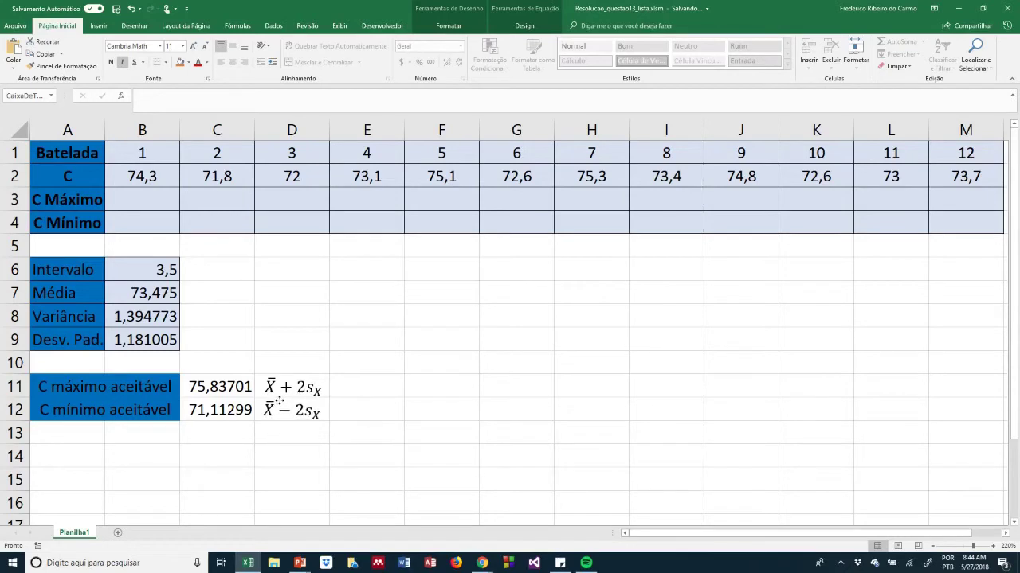
{"action": "left_click", "coordinate": [281, 400]}
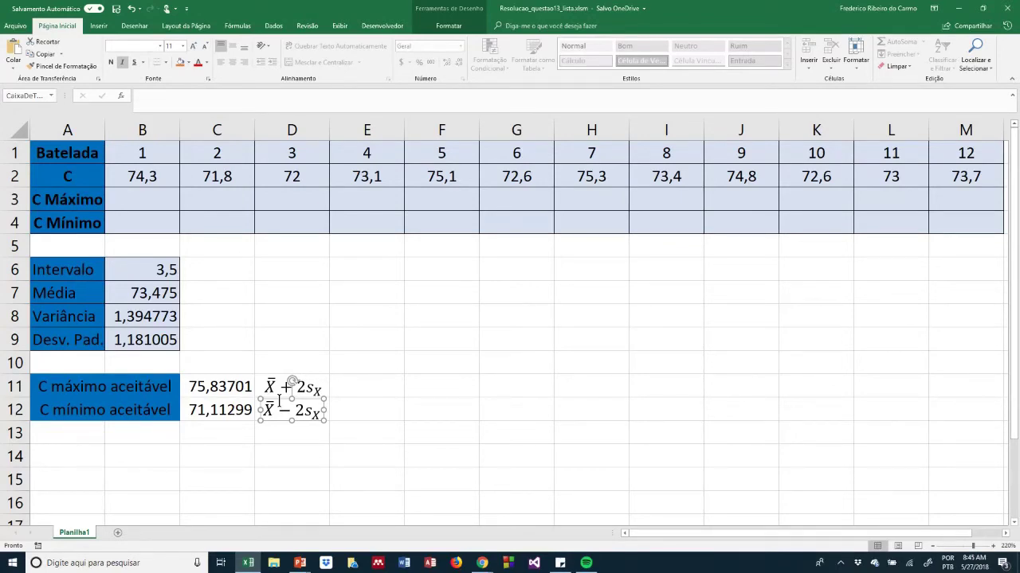
- Deselect the equation and select the twelve batch C values in B2:M2
{"action": "left_click", "coordinate": [214, 267]}
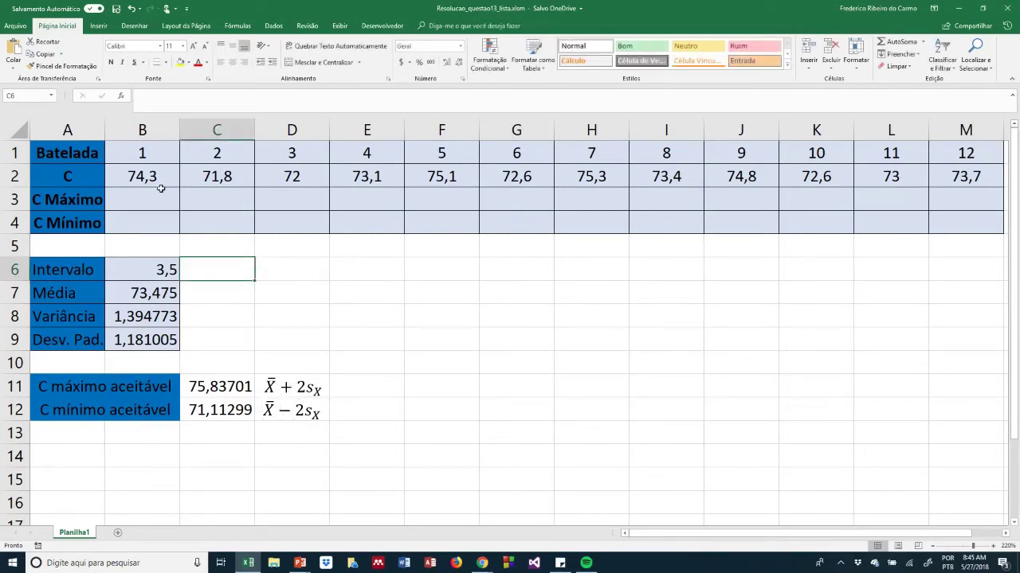
{"action": "left_click_drag", "start_coordinate": [150, 178], "coordinate": [940, 176]}
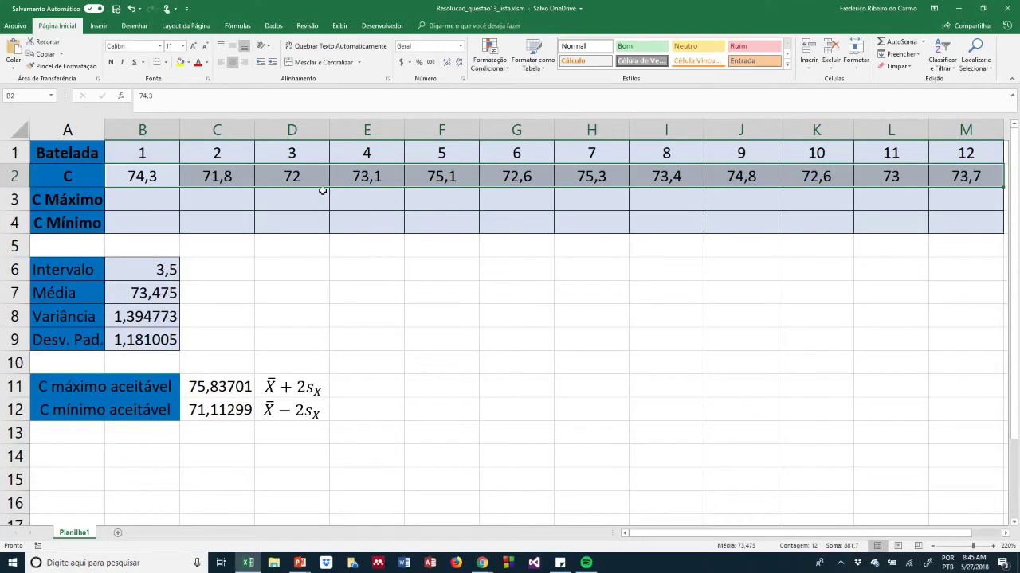
- Enter 75,83701 as the C Máximo of batch 1 in B3 and fill it across to M3
{"action": "left_click", "coordinate": [148, 196]}
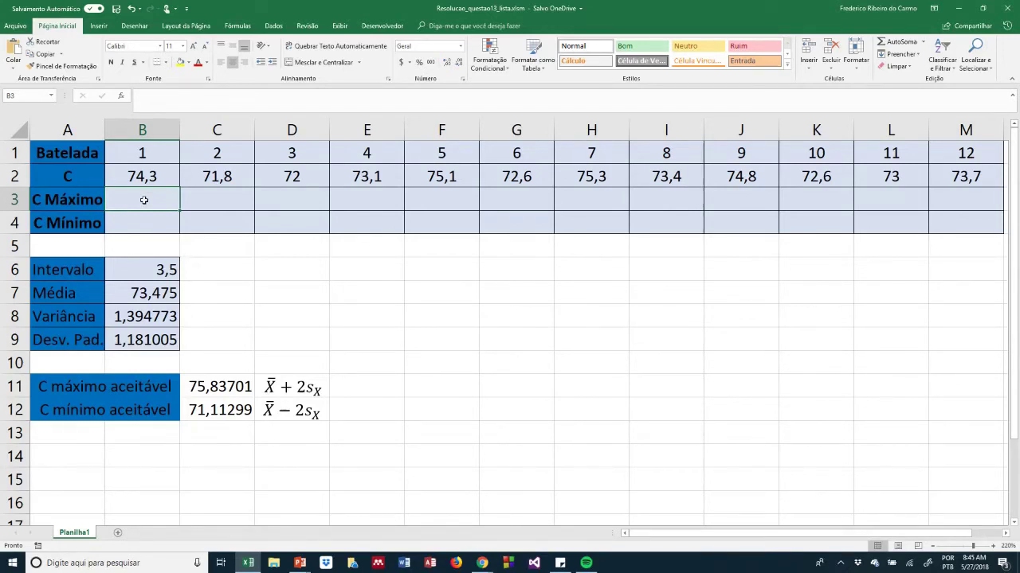
{"action": "type", "text": "75,"}
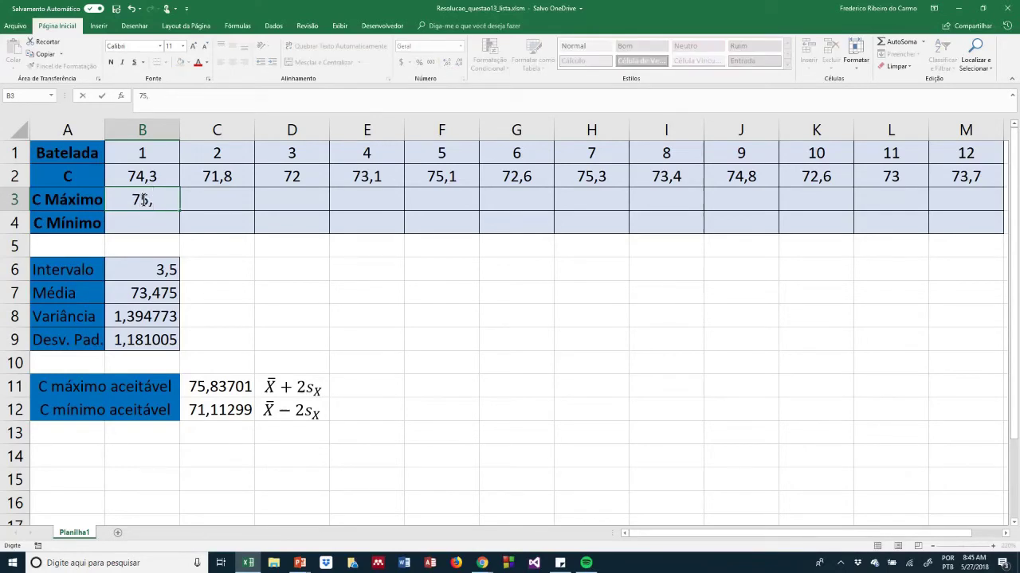
{"action": "type", "text": "83701"}
{"action": "key", "text": "Tab"}
{"action": "left_click", "coordinate": [163, 200]}
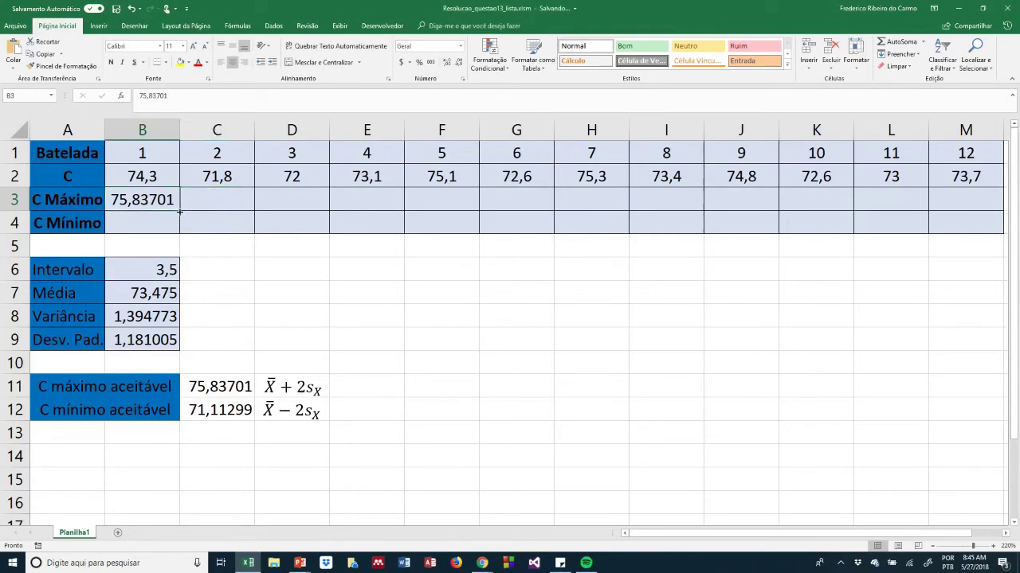
{"action": "left_click_drag", "start_coordinate": [180, 211], "coordinate": [978, 208]}
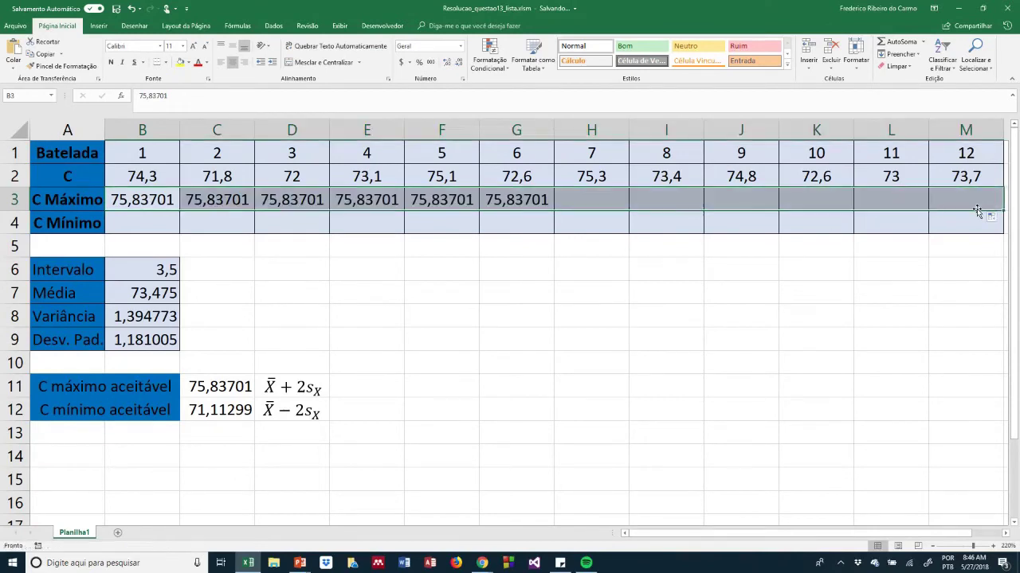
- Enter 71,11299 as the C Mínimo of batch 1 in B4 and fill it across to M4
{"action": "left_click", "coordinate": [151, 224]}
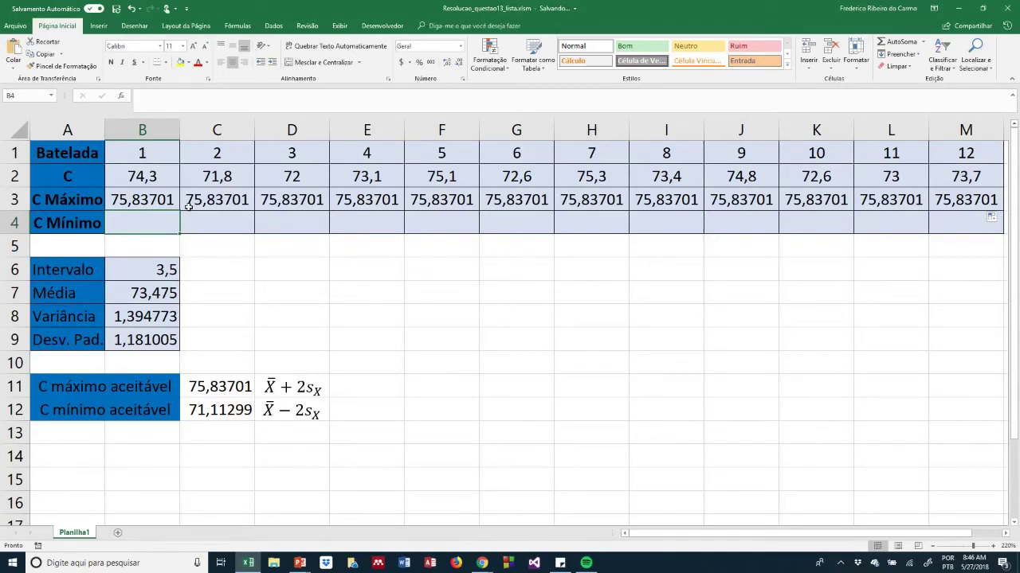
{"action": "type", "text": "71,11299"}
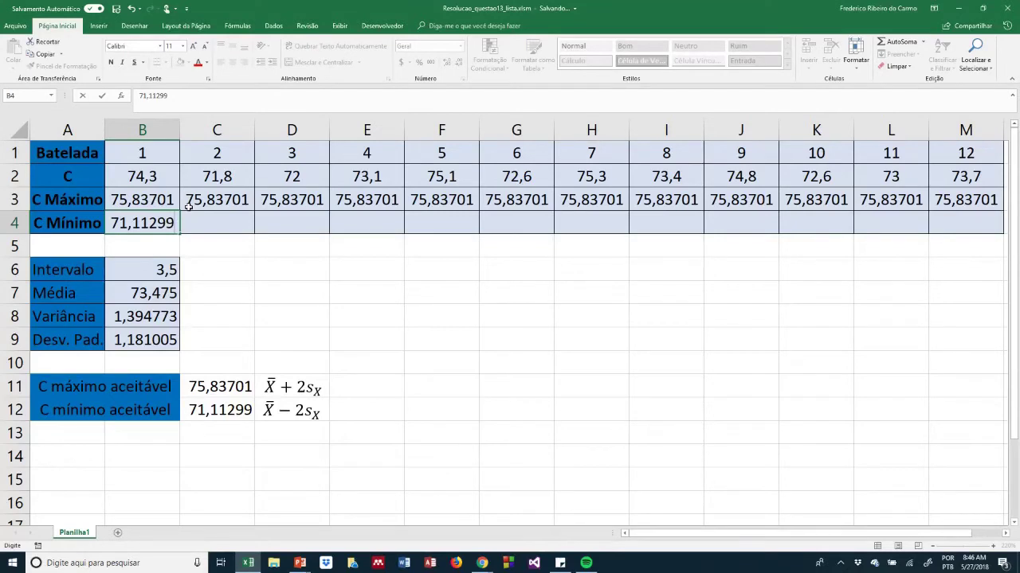
{"action": "key", "text": "Tab"}
{"action": "left_click", "coordinate": [160, 226]}
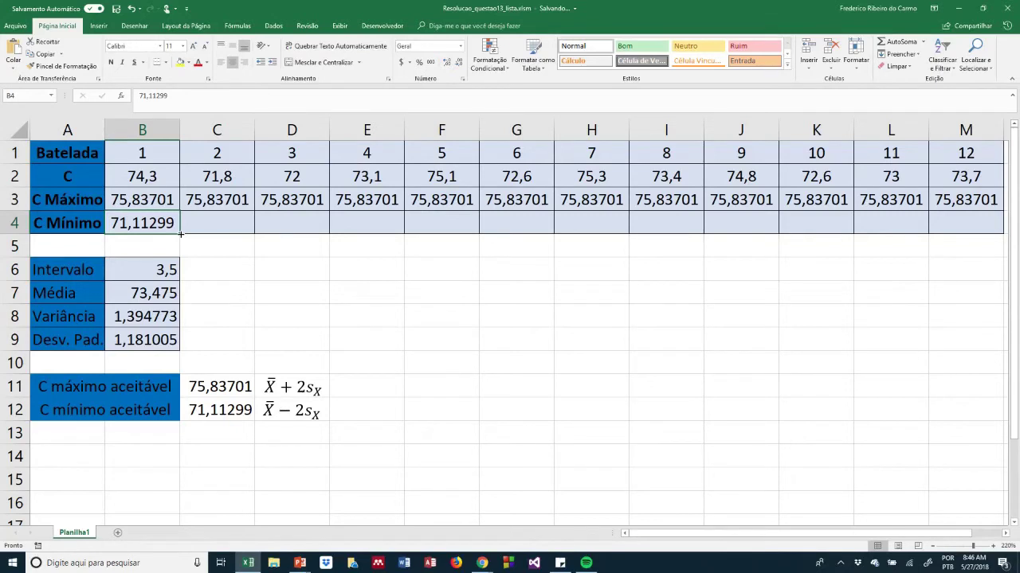
{"action": "left_click_drag", "start_coordinate": [181, 233], "coordinate": [393, 253]}
{"action": "left_click_drag", "start_coordinate": [813, 232], "coordinate": [773, 230]}
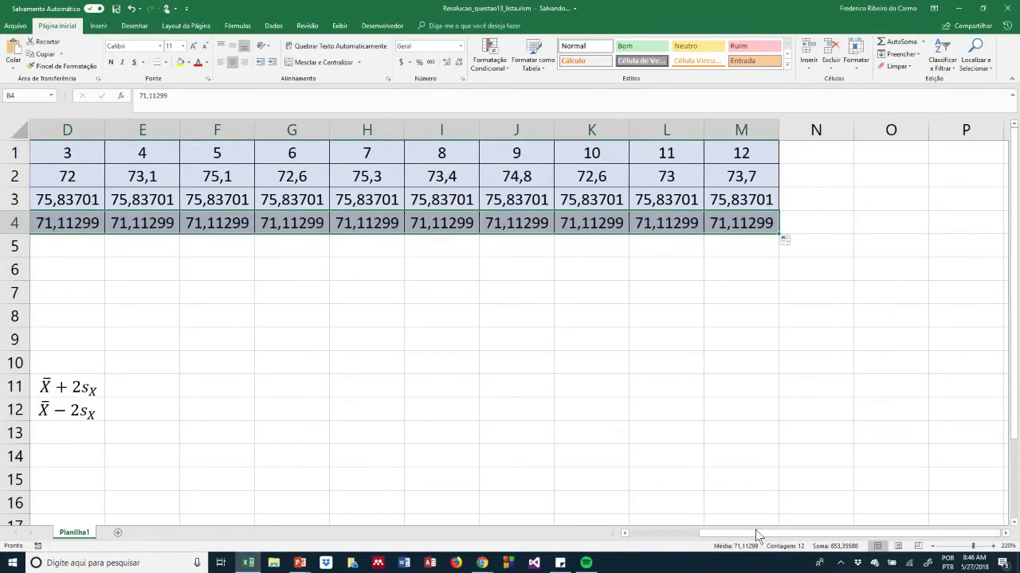
{"action": "left_click_drag", "start_coordinate": [755, 530], "coordinate": [685, 531]}
- Insert an empty markers-only scatter chart from blank cell D7, then place and narrow it beneath the batch table, spanning columns F to M
{"action": "left_click", "coordinate": [321, 288]}
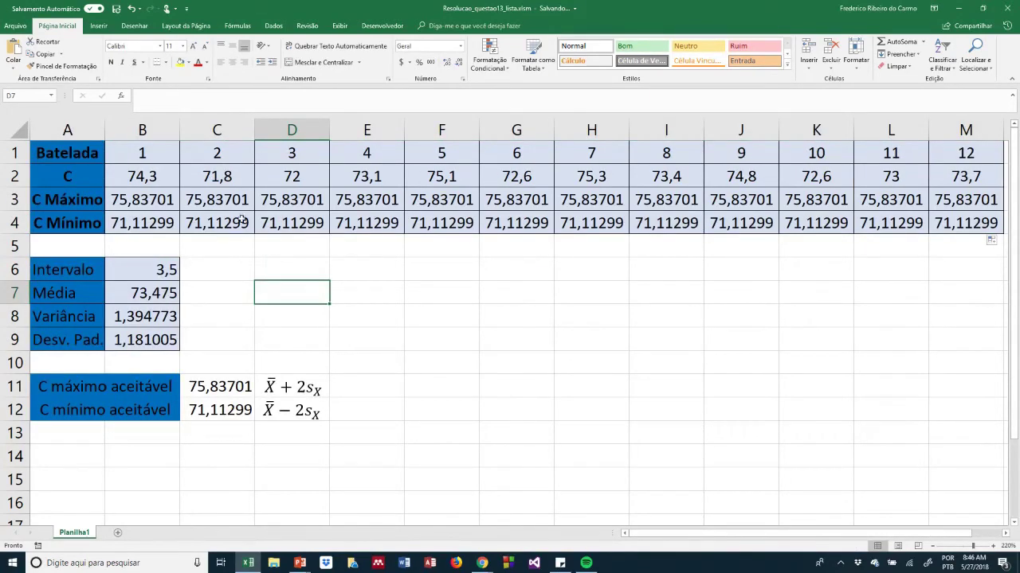
{"action": "left_click", "coordinate": [100, 27]}
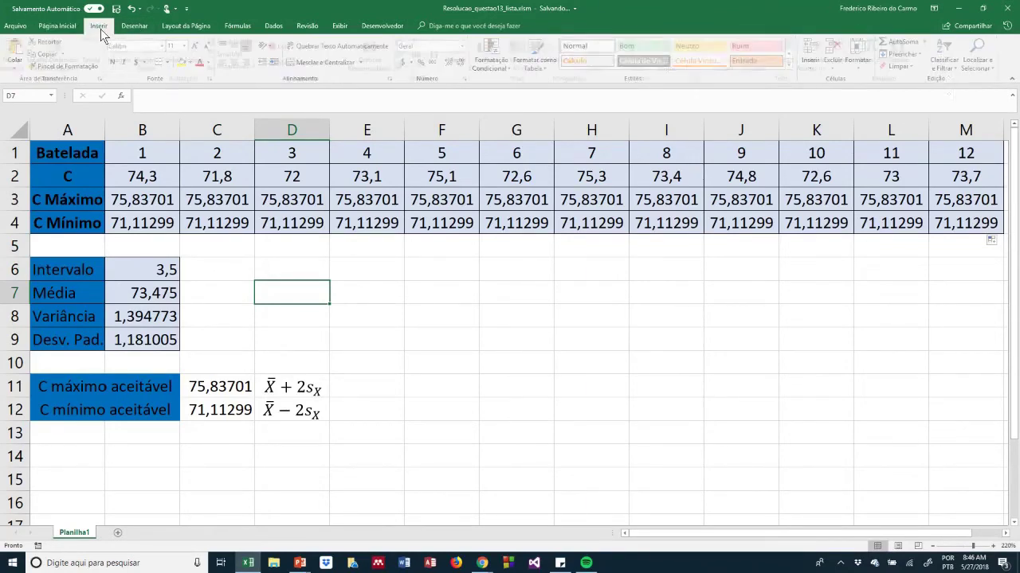
{"action": "left_click", "coordinate": [430, 67]}
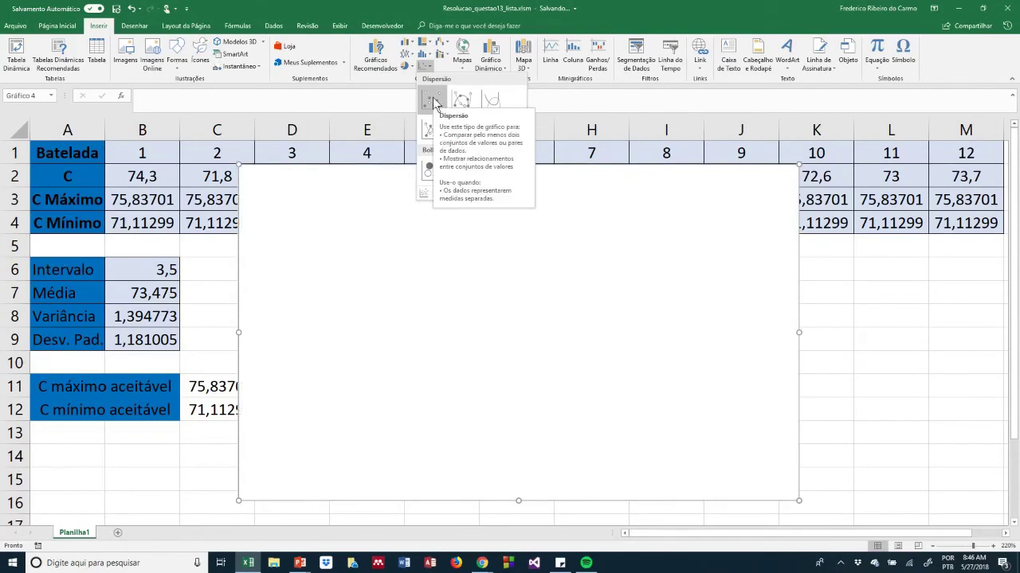
{"action": "left_click", "coordinate": [432, 99]}
{"action": "left_click_drag", "start_coordinate": [326, 221], "coordinate": [492, 296]}
{"action": "scroll", "coordinate": [494, 297], "scroll_direction": "down", "scroll_amount": 1}
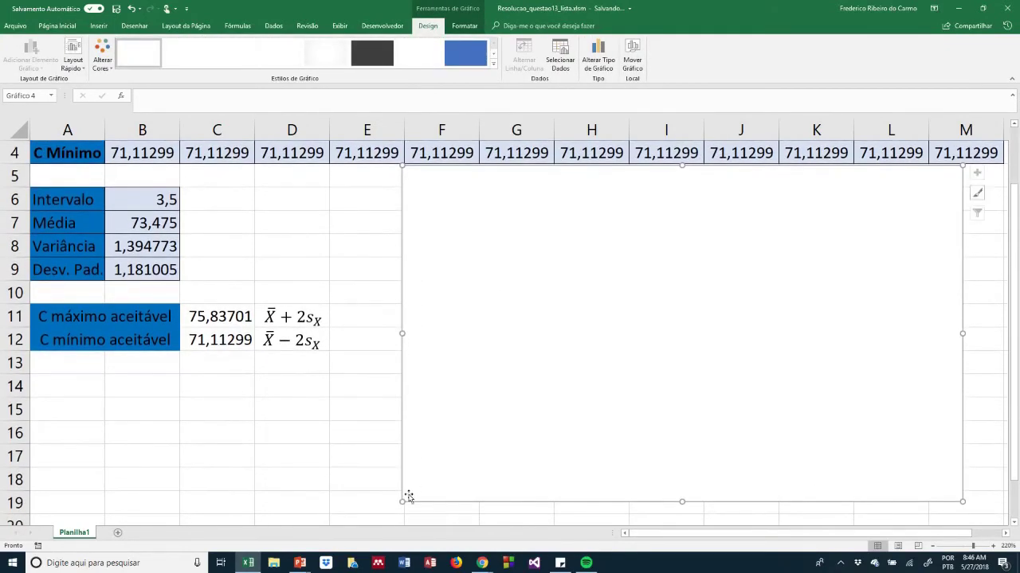
{"action": "left_click_drag", "start_coordinate": [409, 490], "coordinate": [427, 465]}
{"action": "scroll", "coordinate": [422, 385], "scroll_direction": "up", "scroll_amount": 1}
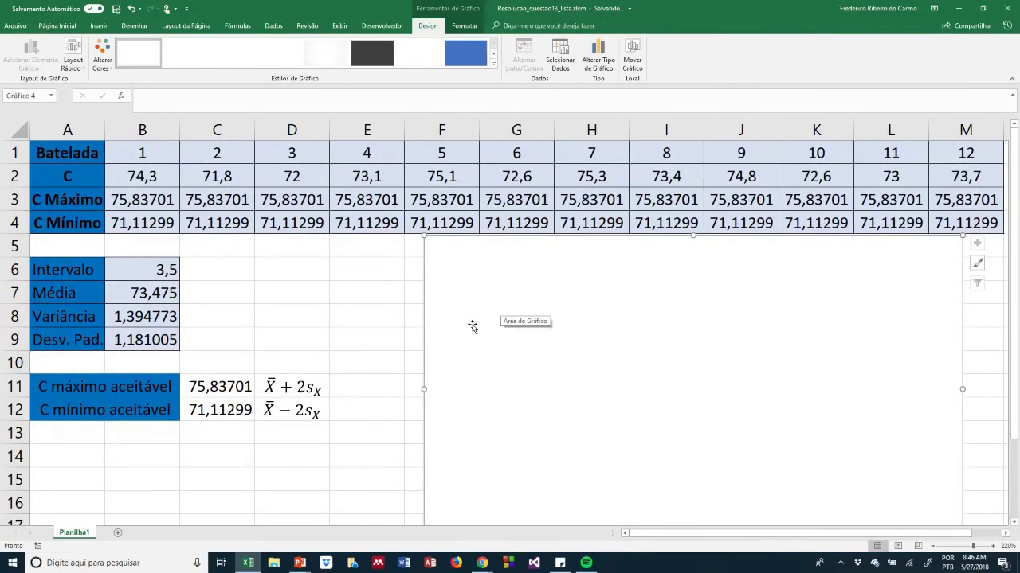
- Add a chart series named C máximo with X values B1:M1 and Y values B3:M3
{"action": "right_click", "coordinate": [586, 314]}
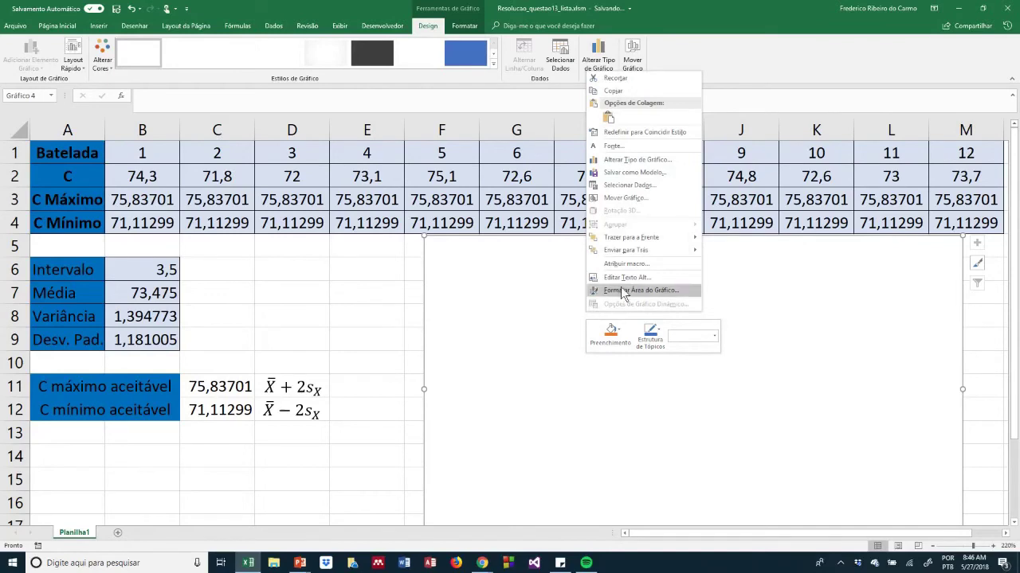
{"action": "left_click", "coordinate": [632, 189]}
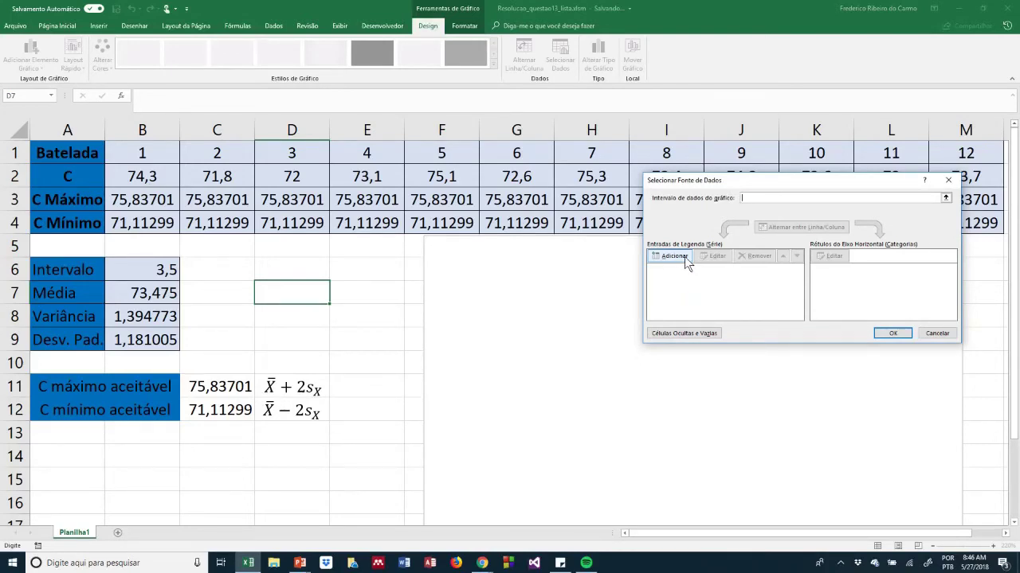
{"action": "left_click", "coordinate": [685, 258]}
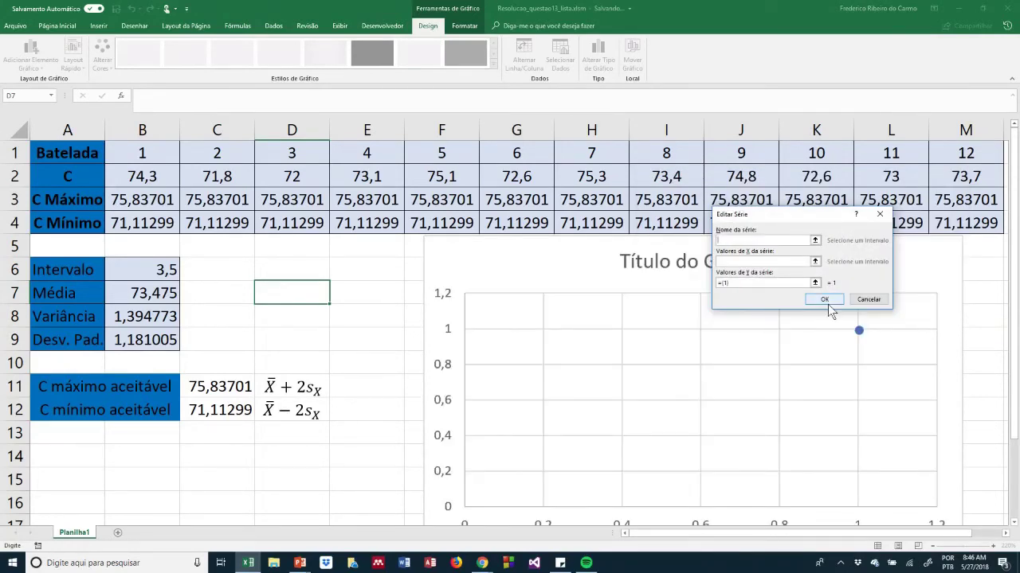
{"action": "type", "text": "C máximo"}
{"action": "left_click", "coordinate": [814, 261]}
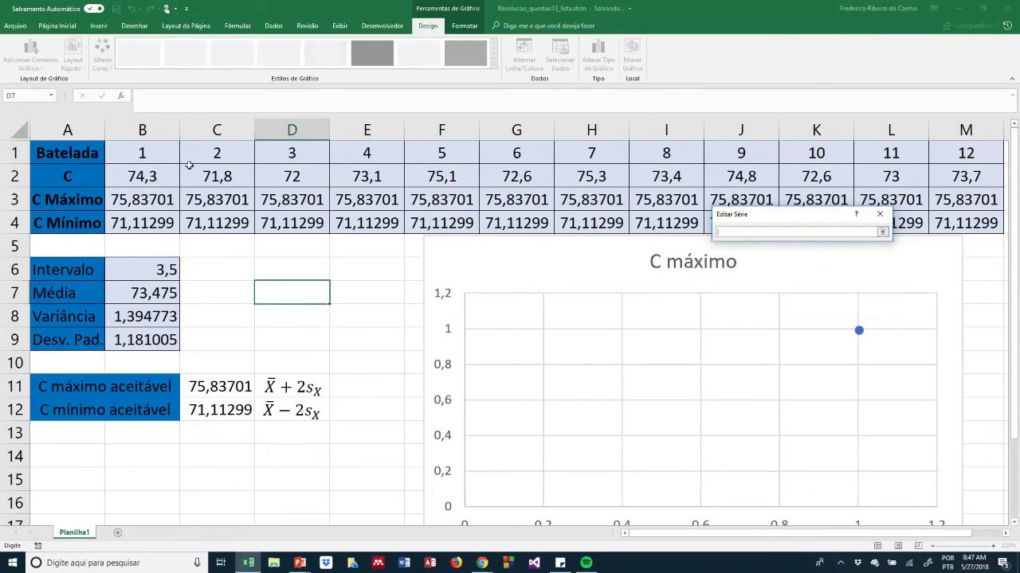
{"action": "left_click_drag", "start_coordinate": [147, 150], "coordinate": [942, 153]}
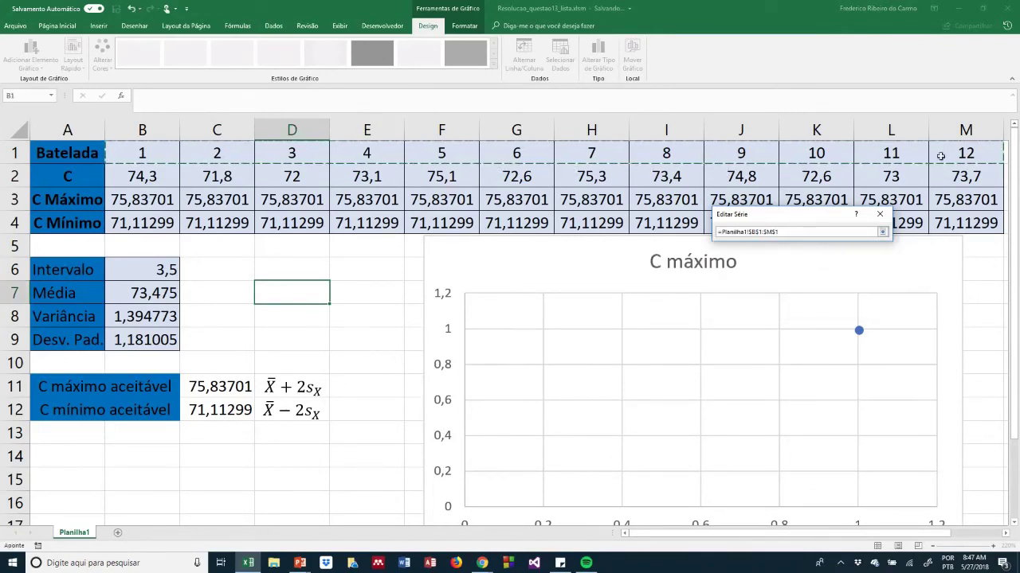
{"action": "left_click", "coordinate": [881, 232]}
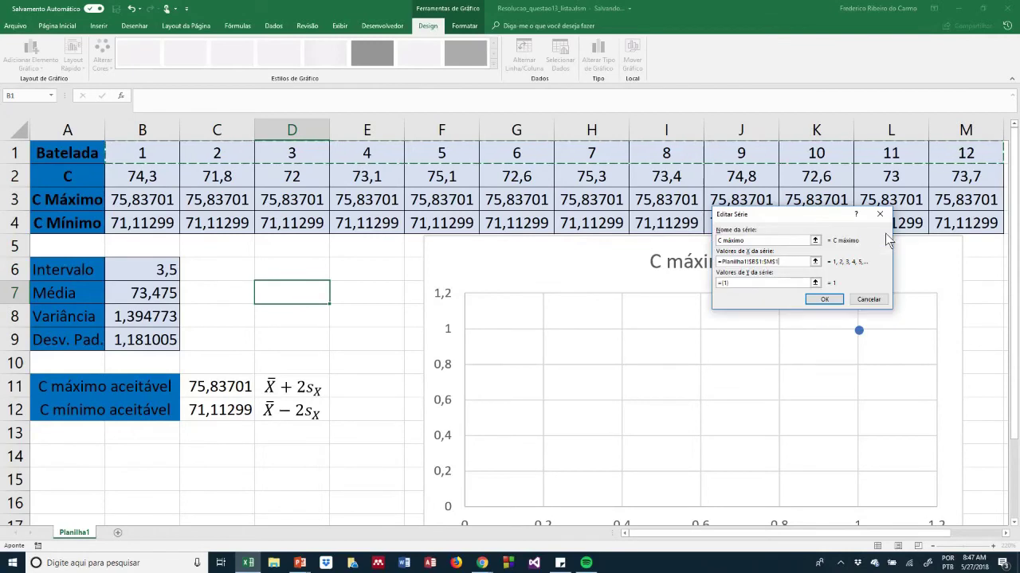
{"action": "left_click", "coordinate": [815, 283]}
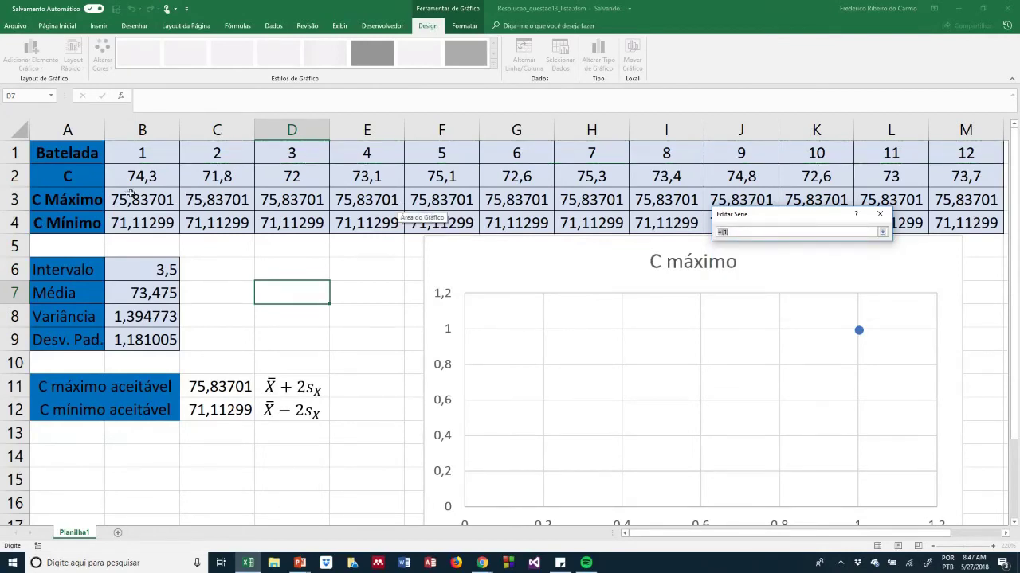
{"action": "left_click_drag", "start_coordinate": [128, 196], "coordinate": [991, 206]}
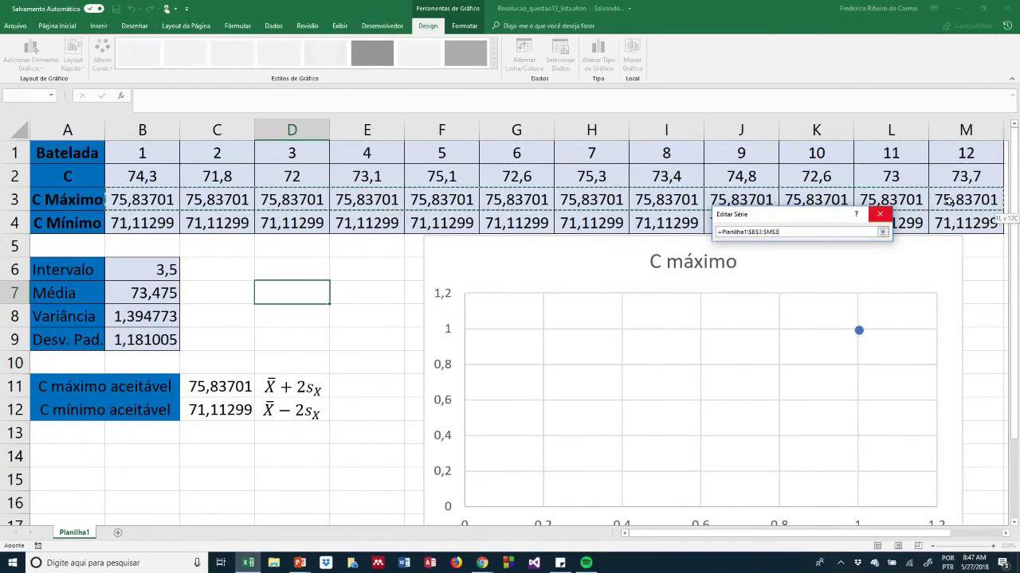
{"action": "left_click", "coordinate": [881, 233]}
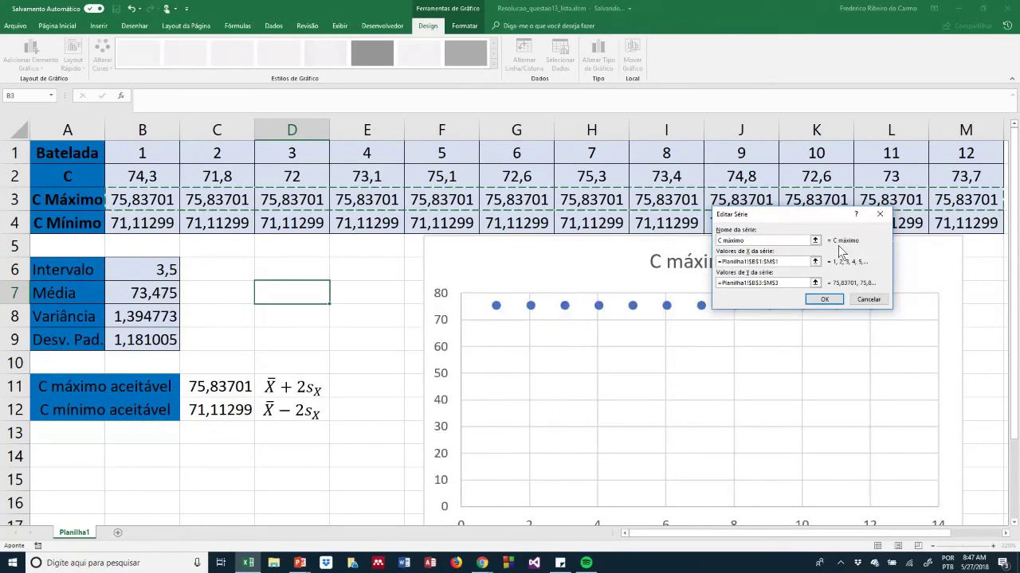
{"action": "left_click", "coordinate": [821, 298]}
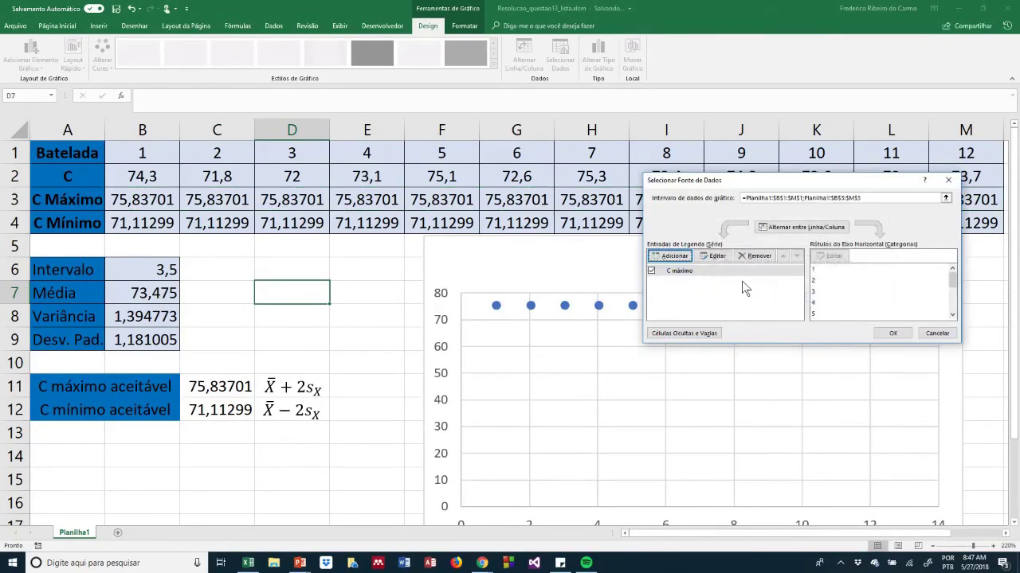
- Add a second chart series named C mínimo with X values B1:M1 and Y values B4:M4
{"action": "left_click", "coordinate": [685, 257]}
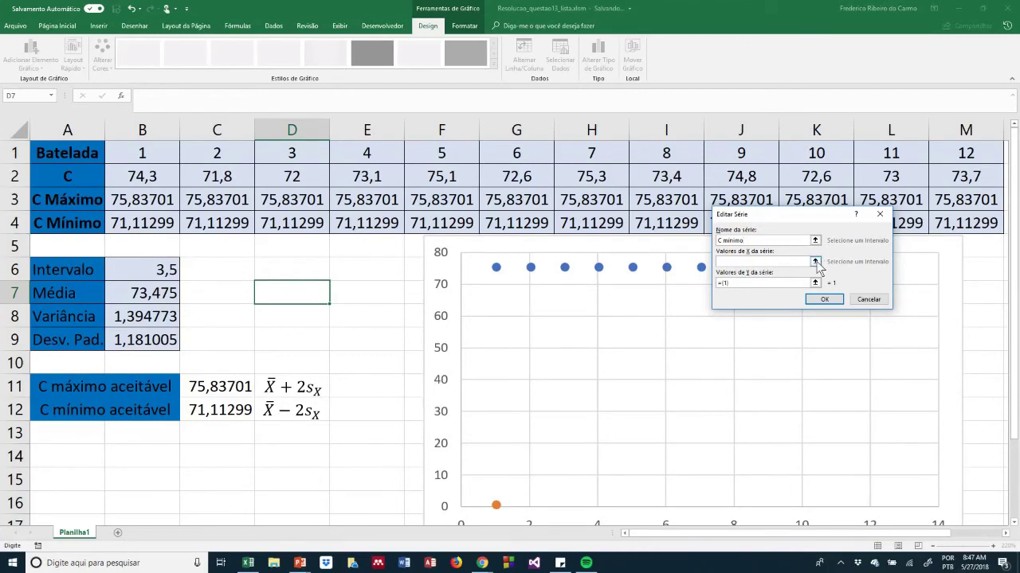
{"action": "left_click", "coordinate": [816, 262]}
{"action": "left_click_drag", "start_coordinate": [164, 156], "coordinate": [937, 150]}
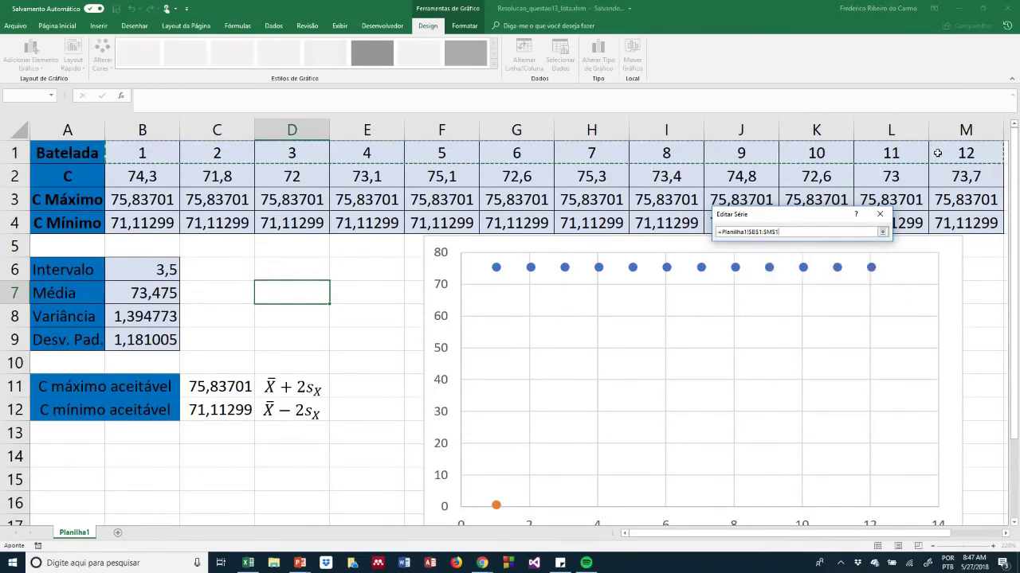
{"action": "left_click", "coordinate": [882, 231]}
{"action": "left_click", "coordinate": [815, 293]}
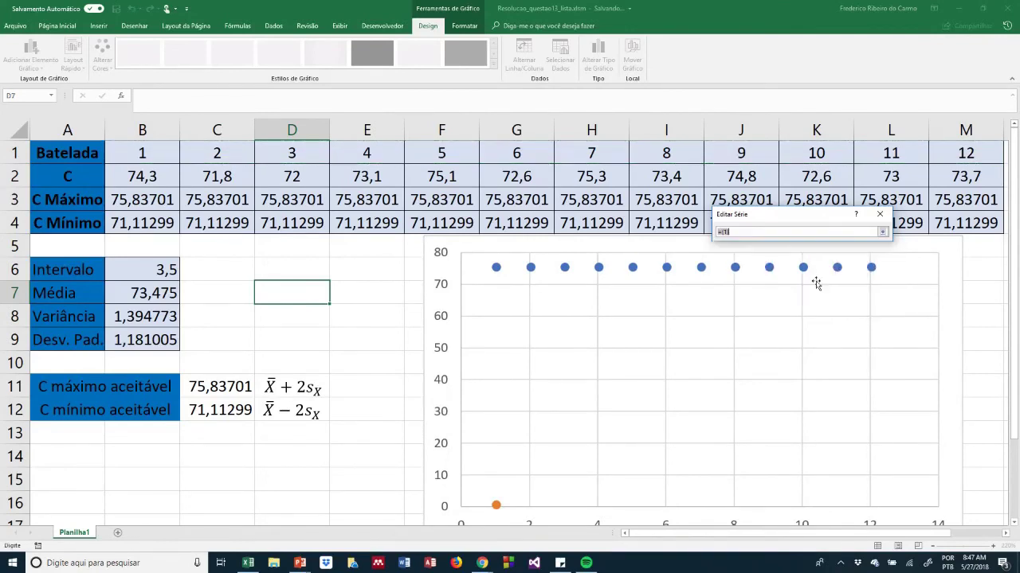
{"action": "left_click_drag", "start_coordinate": [159, 222], "coordinate": [959, 224]}
{"action": "left_click", "coordinate": [882, 231]}
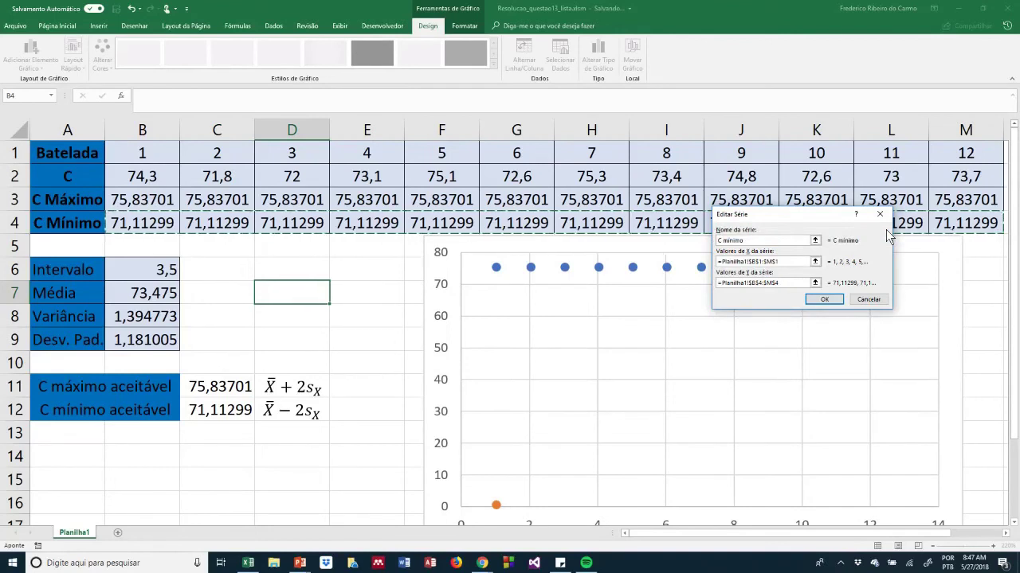
{"action": "left_click", "coordinate": [824, 299]}
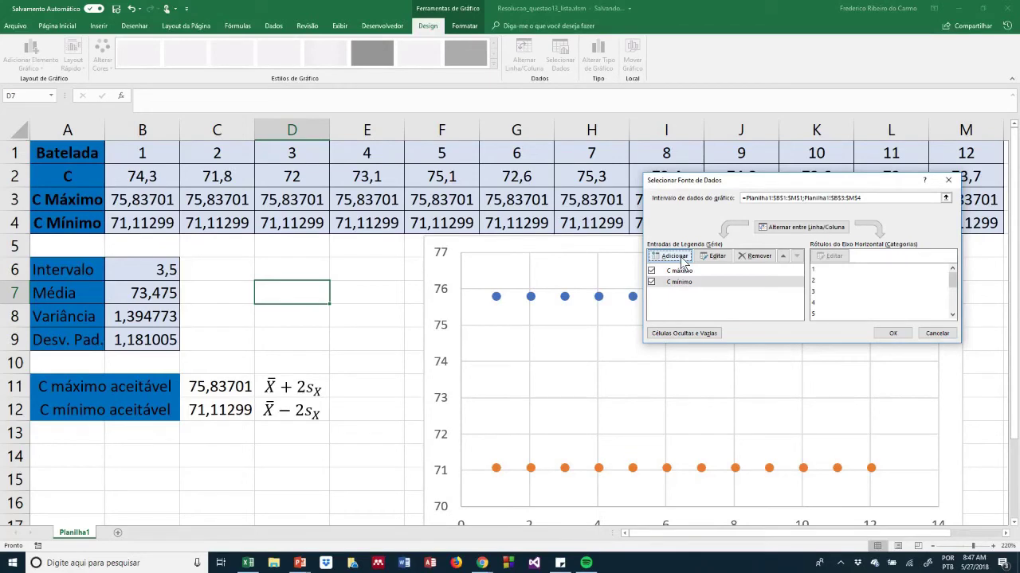
- Add a third chart series named C with X values B1:M1 and Y values B2:M2
{"action": "left_click", "coordinate": [681, 260]}
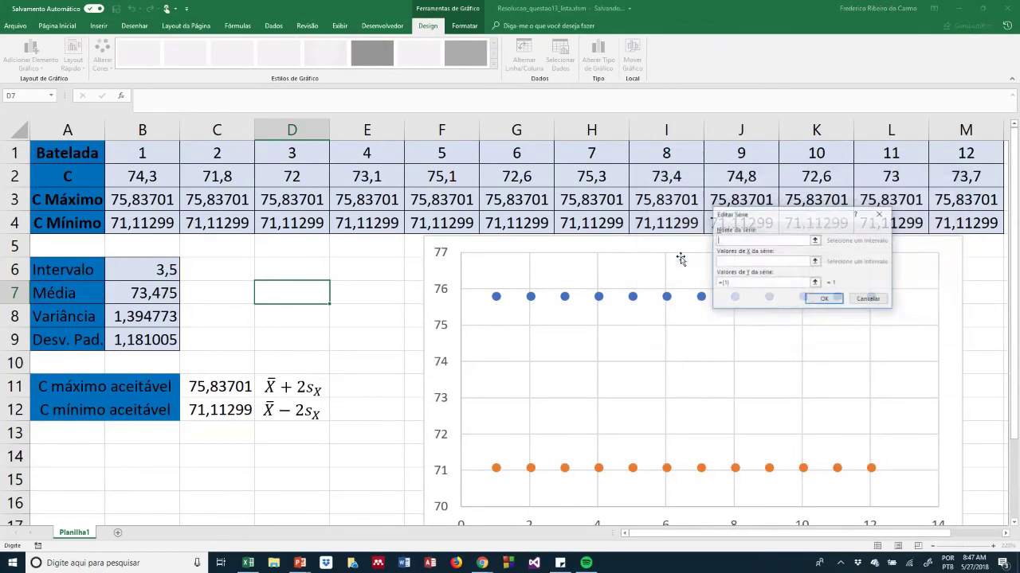
{"action": "type", "text": "C"}
{"action": "left_click", "coordinate": [759, 261]}
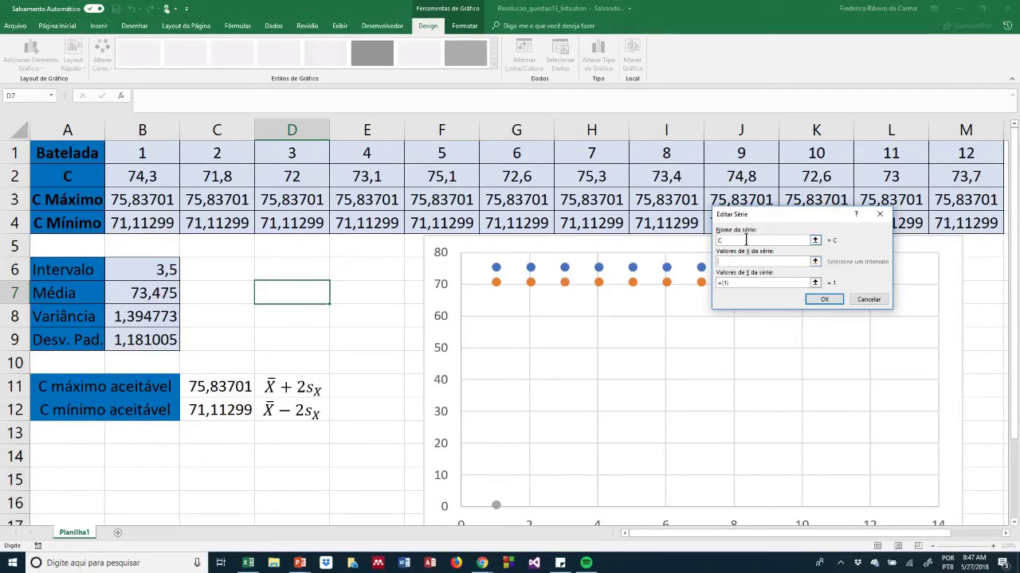
{"action": "left_click", "coordinate": [745, 239]}
{"action": "left_click", "coordinate": [815, 263]}
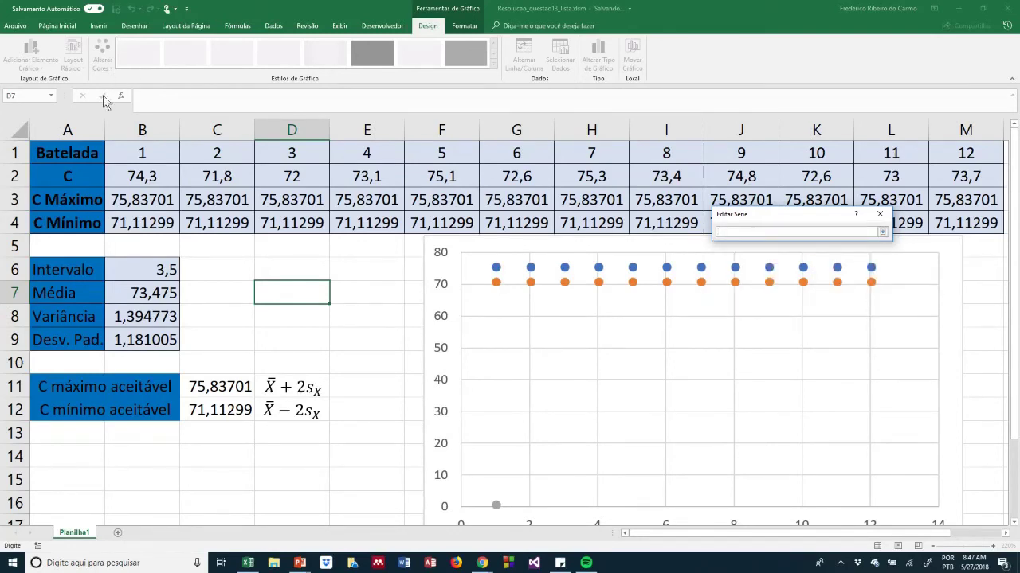
{"action": "left_click_drag", "start_coordinate": [132, 150], "coordinate": [941, 152]}
{"action": "left_click", "coordinate": [882, 232]}
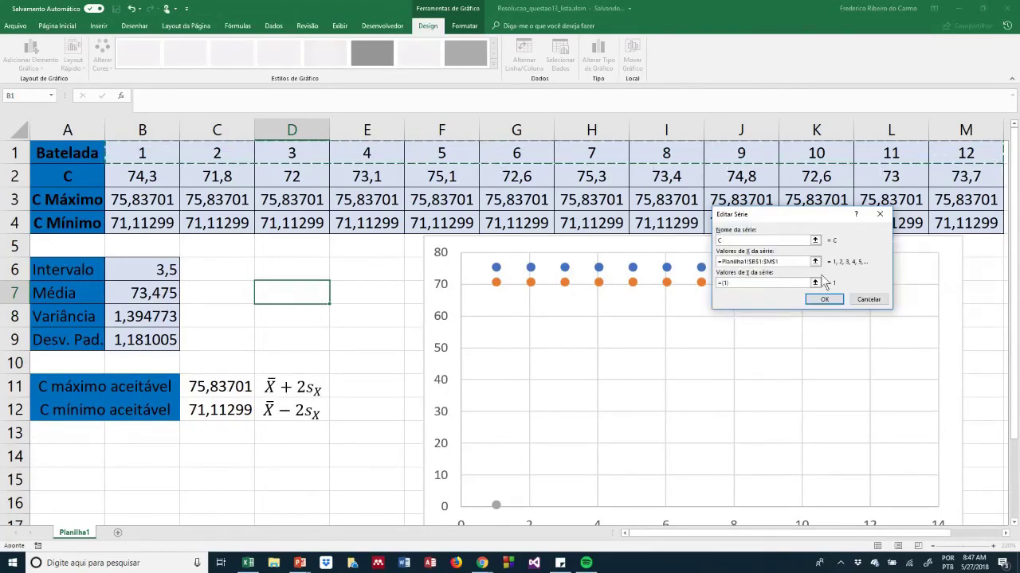
{"action": "left_click", "coordinate": [814, 282]}
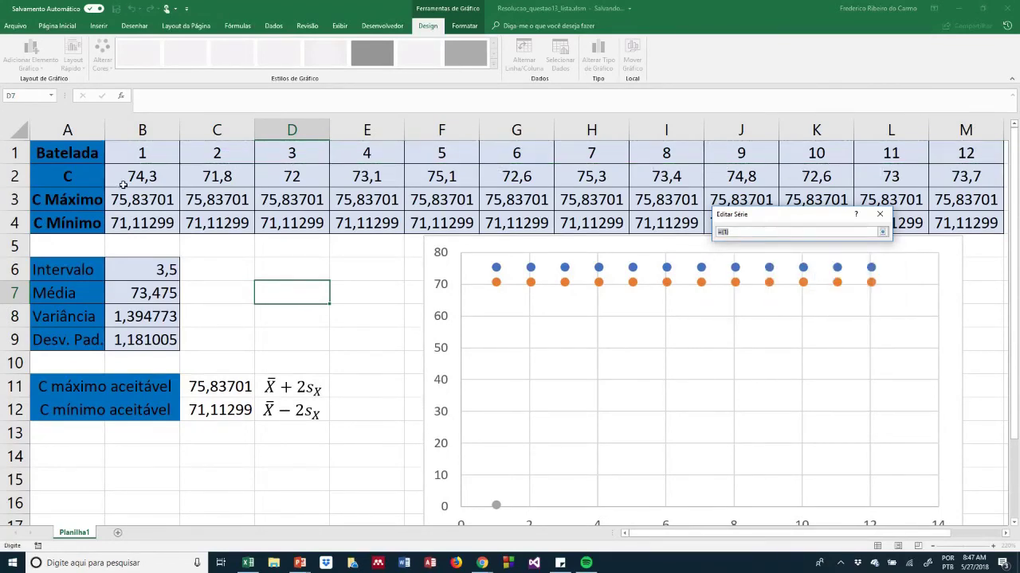
{"action": "left_click_drag", "start_coordinate": [124, 183], "coordinate": [951, 171]}
{"action": "left_click", "coordinate": [882, 231]}
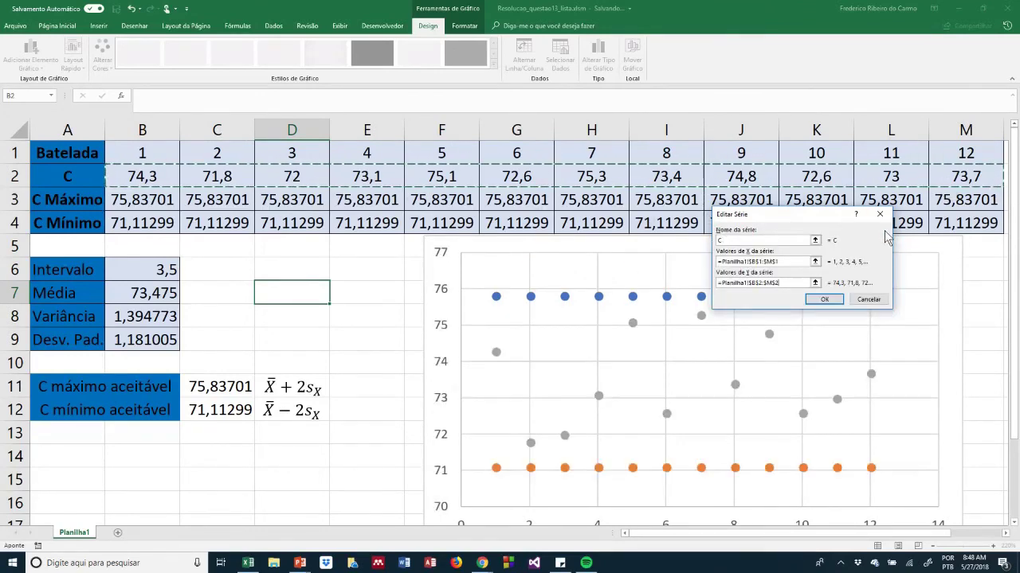
{"action": "left_click", "coordinate": [832, 300]}
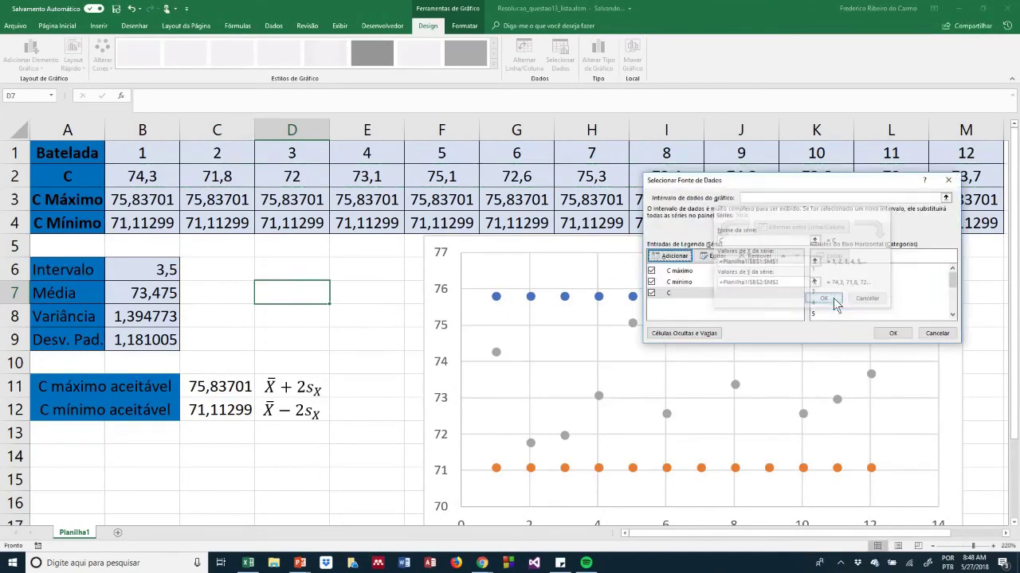
- Accept the chart's three data series, then add axis titles and label the vertical axis C
{"action": "left_click", "coordinate": [893, 333]}
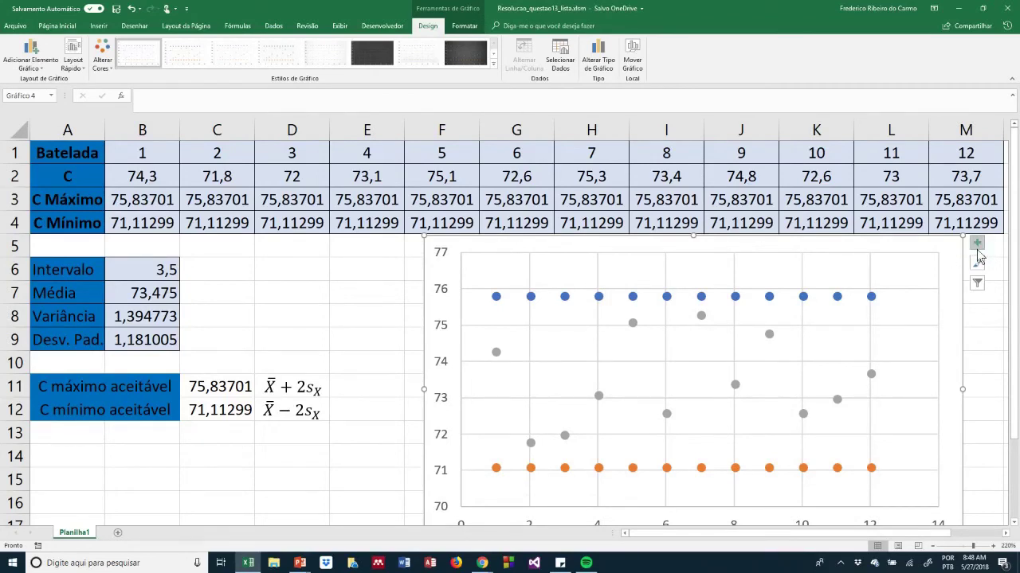
{"action": "left_click", "coordinate": [977, 245]}
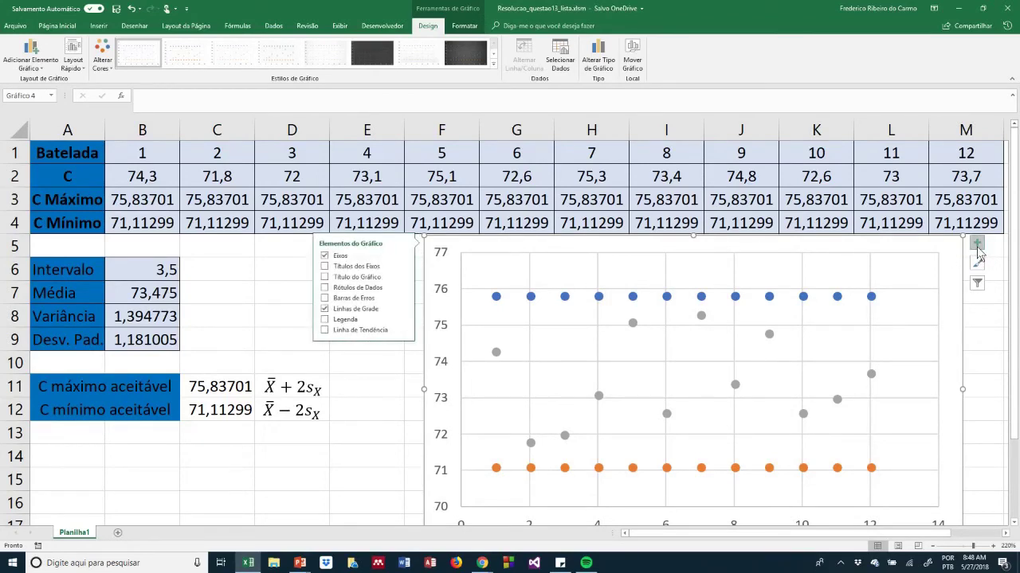
{"action": "left_click", "coordinate": [343, 268]}
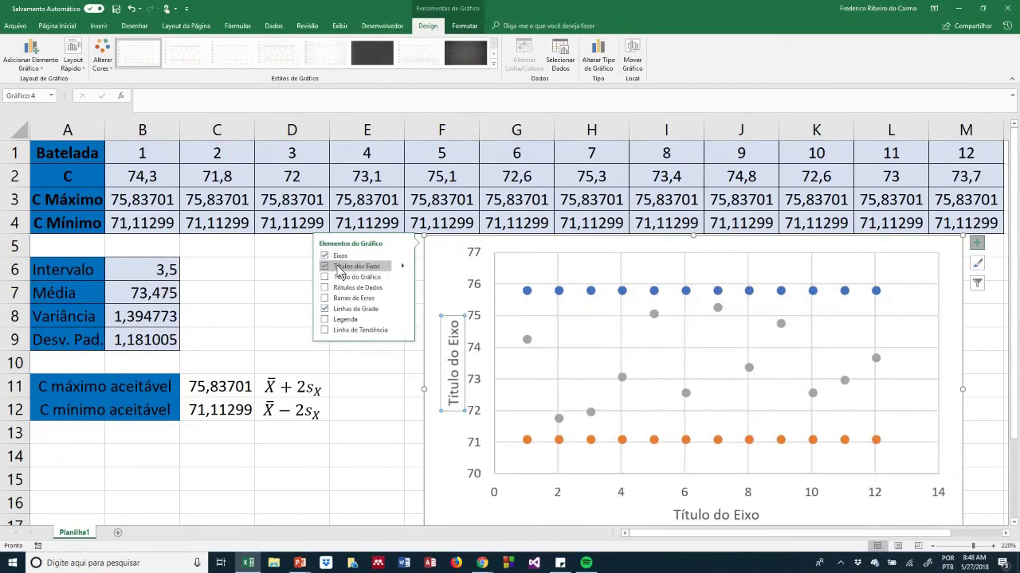
{"action": "left_click", "coordinate": [455, 321]}
{"action": "left_click_drag", "start_coordinate": [454, 318], "coordinate": [454, 407]}
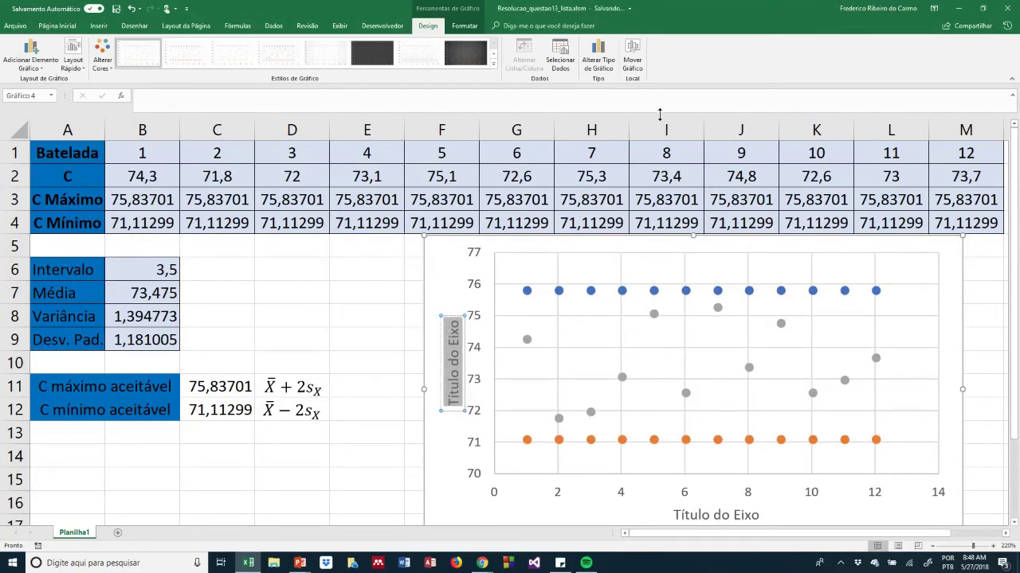
{"action": "type", "text": "C"}
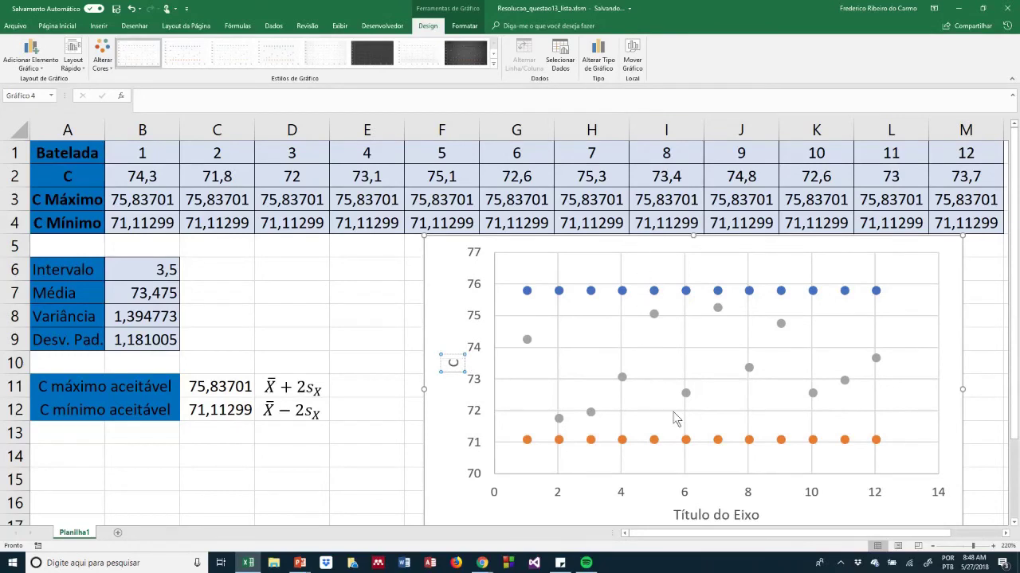
- Label the scatter chart's horizontal axis Batelada
{"action": "left_click", "coordinate": [675, 515]}
{"action": "left_click_drag", "start_coordinate": [675, 515], "coordinate": [763, 516]}
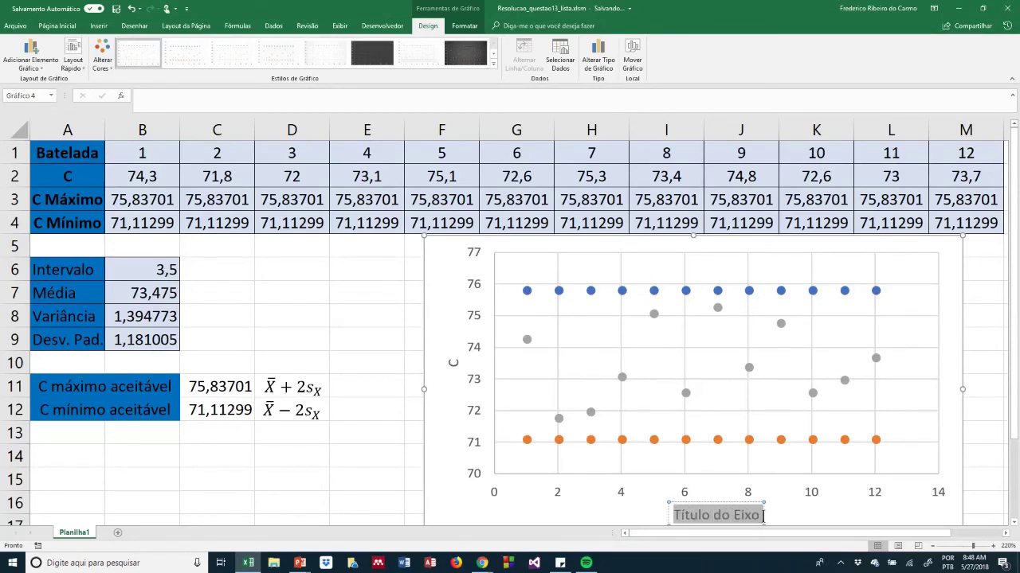
{"action": "type", "text": "Batelada"}
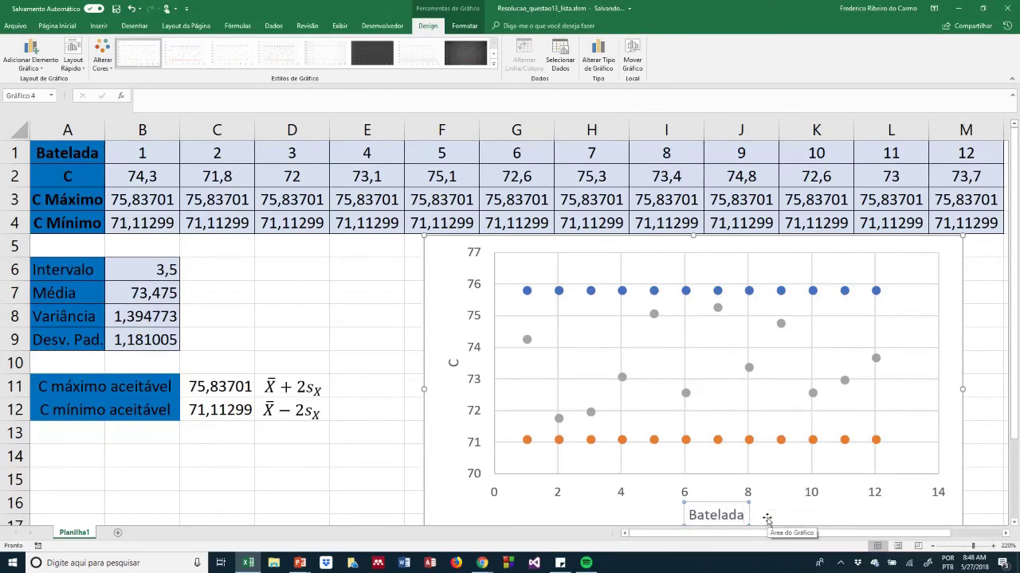
{"action": "left_click", "coordinate": [945, 502]}
{"action": "scroll", "coordinate": [943, 508], "scroll_direction": "down", "scroll_amount": 1}
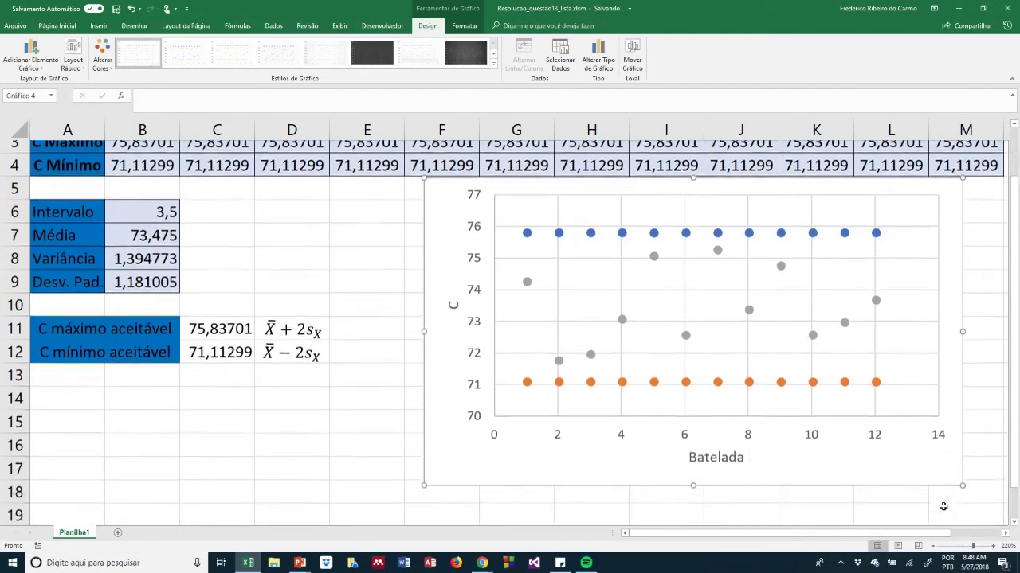
{"action": "scroll", "coordinate": [943, 508], "scroll_direction": "up", "scroll_amount": 1}
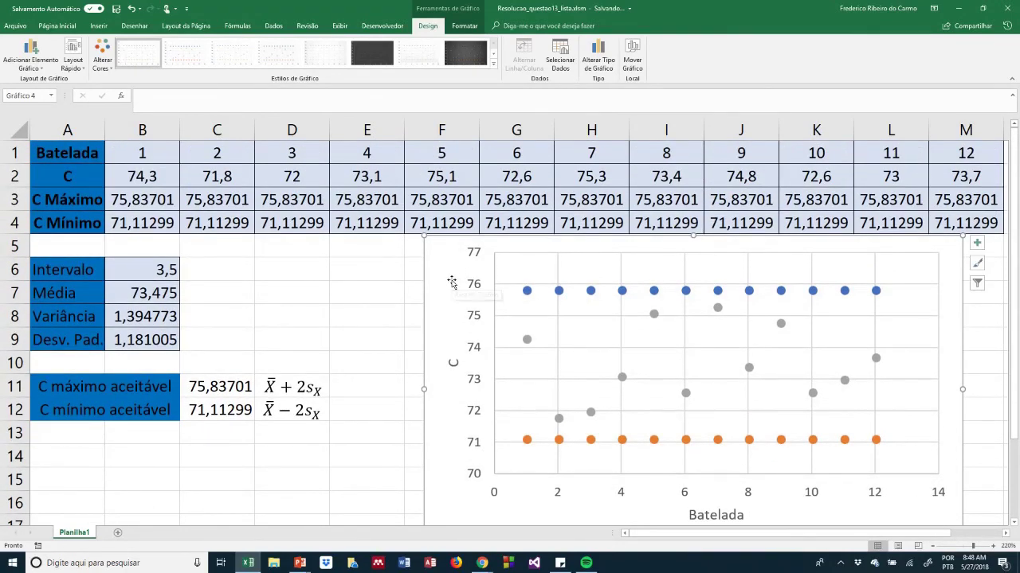
- Move the scatter chart beneath the batch table so its right edge lines up with the end of column M
{"action": "left_click_drag", "start_coordinate": [453, 278], "coordinate": [459, 284]}
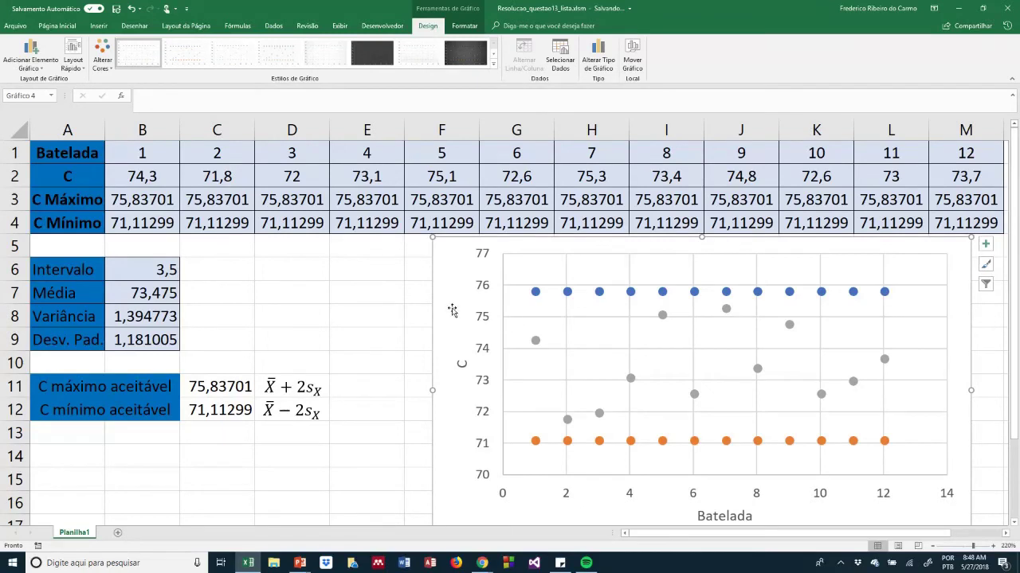
{"action": "left_click", "coordinate": [415, 298]}
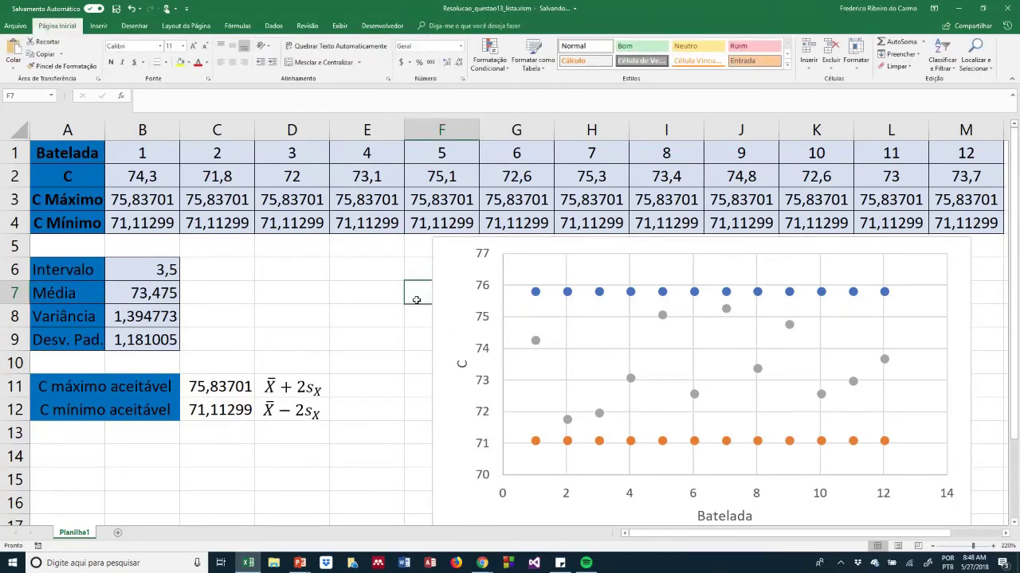
{"action": "left_click_drag", "start_coordinate": [438, 309], "coordinate": [473, 307]}
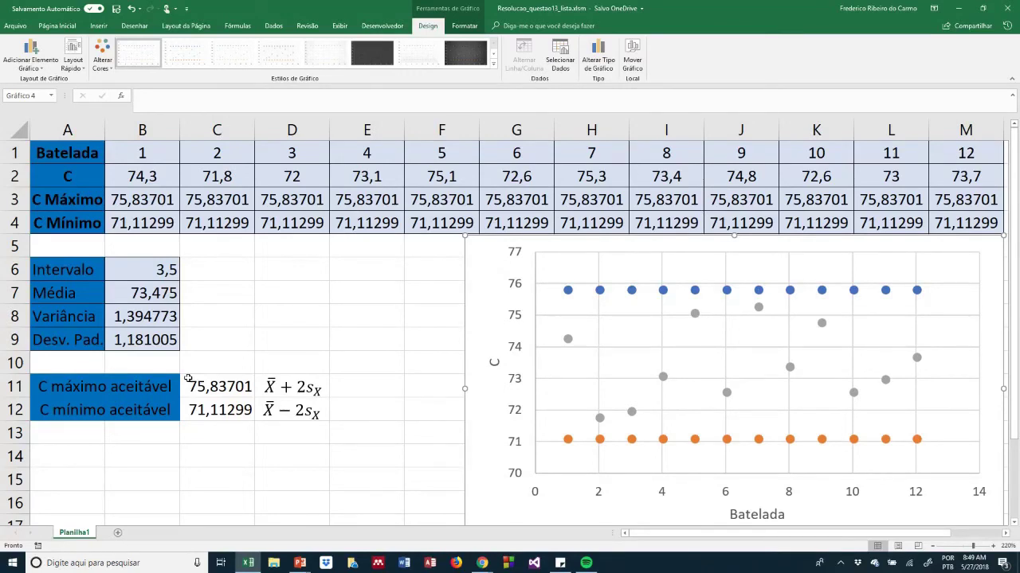
- Switch from the workbook to another open window
{"action": "key", "text": "alt+Tab"}
{"action": "key", "text": "alt+Tab"}
{"action": "key", "text": "alt+Tab"}
{"action": "key", "text": "alt+Tab"}
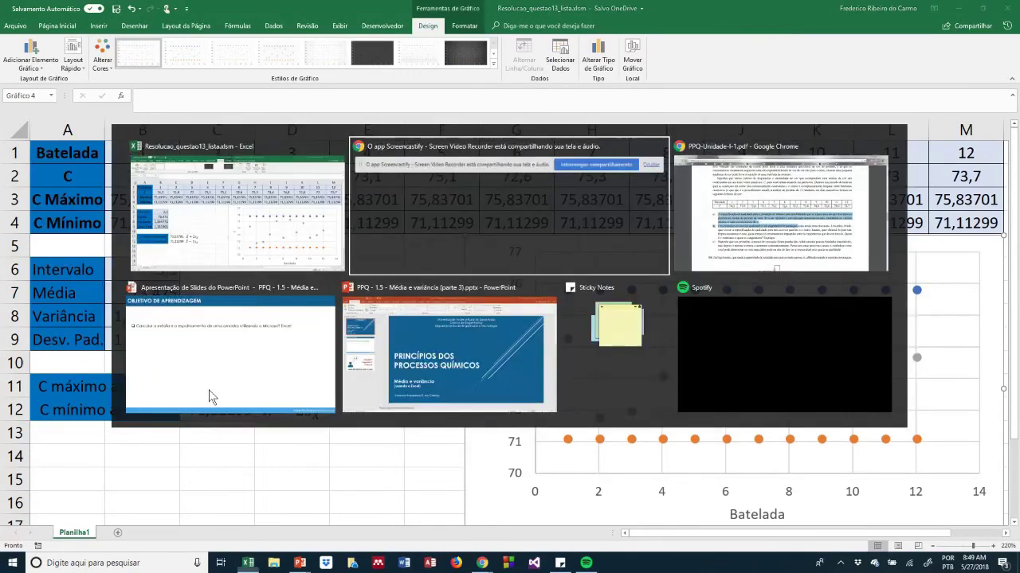